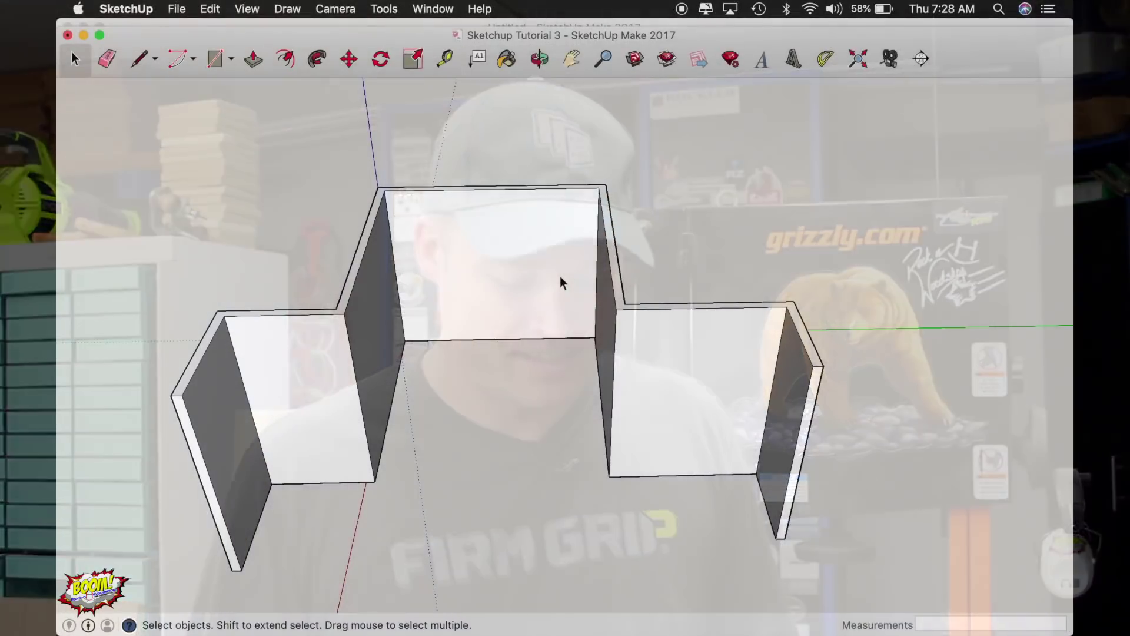
# Orbit the connected wall model to a raised, nearly front-on view.
pyautogui.press('o')
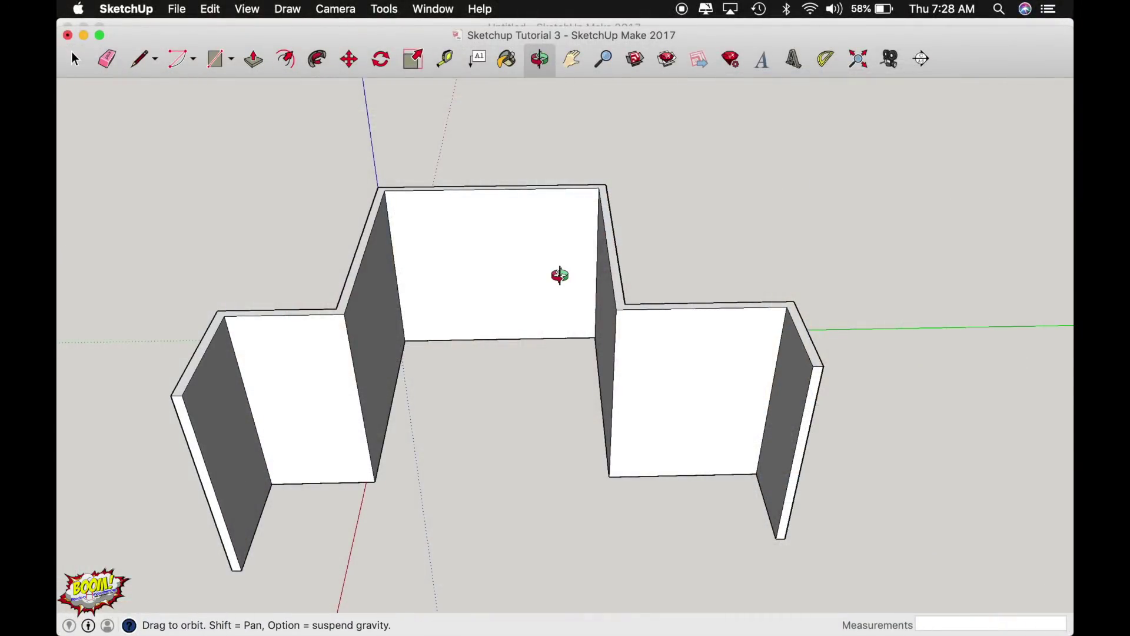
pyautogui.moveTo(559, 274); pyautogui.dragTo(555, 242)
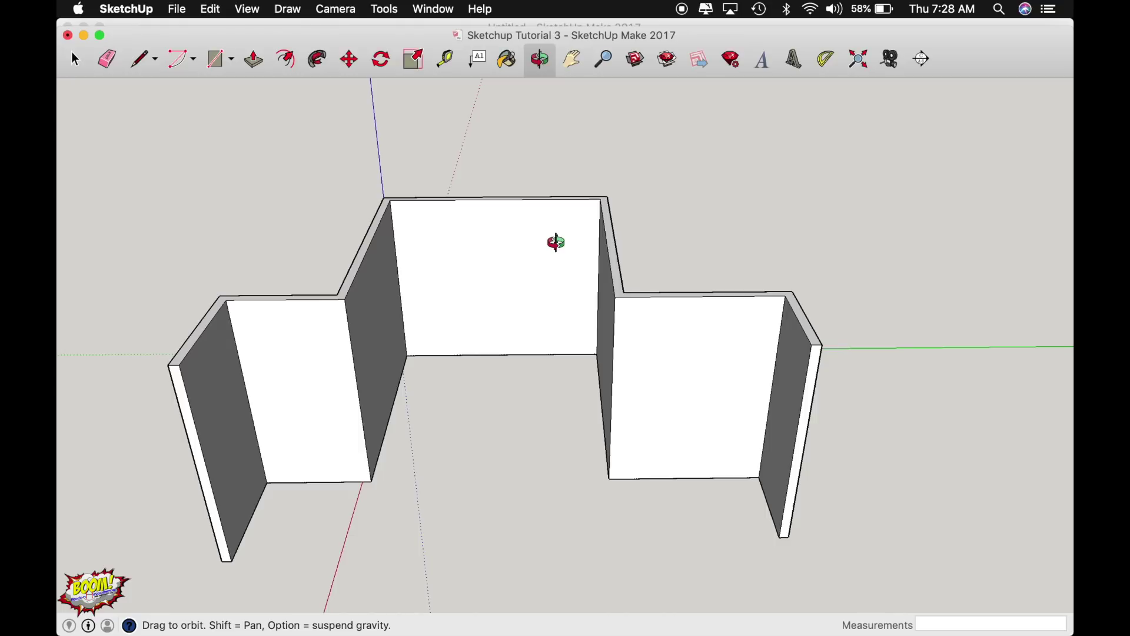
pyautogui.moveTo(556, 242); pyautogui.dragTo(588, 234)
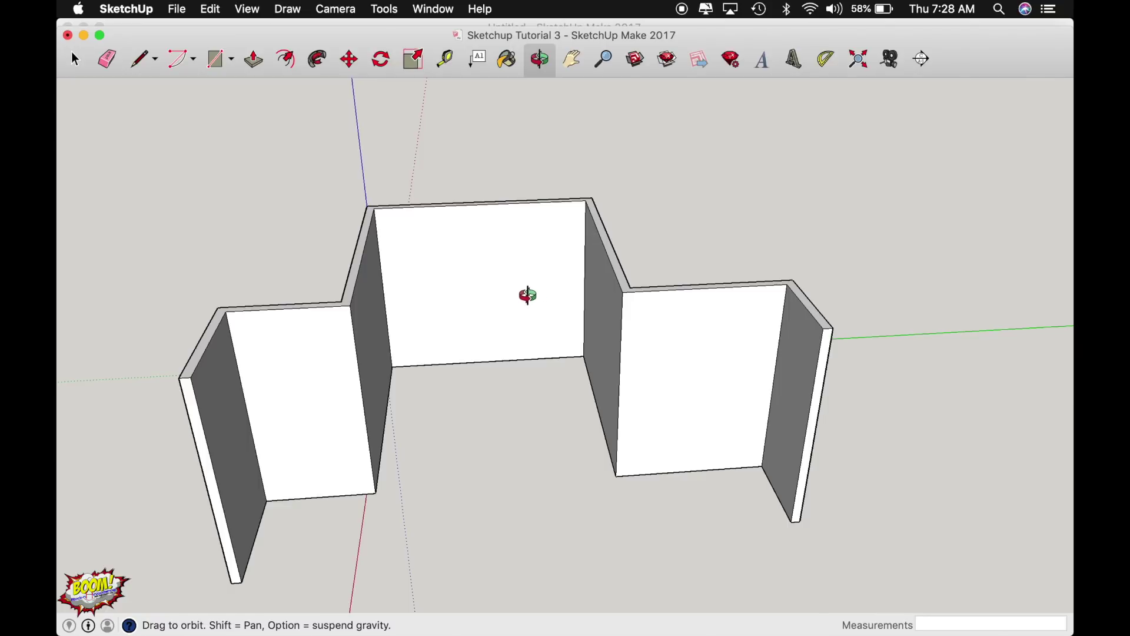
pyautogui.moveTo(528, 293); pyautogui.dragTo(566, 249)
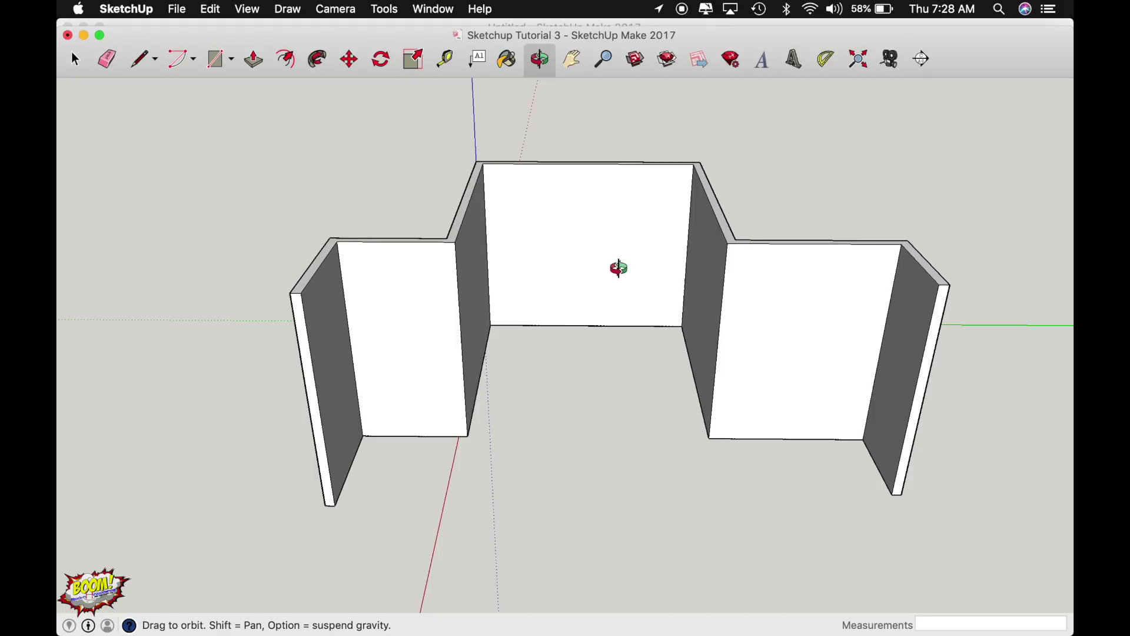
pyautogui.moveTo(618, 268)
pyautogui.mouseDown()
pyautogui.moveTo(618, 323)
pyautogui.moveTo(618, 273)
pyautogui.moveTo(666, 265)
pyautogui.moveTo(595, 271)
pyautogui.moveTo(619, 273)
pyautogui.mouseUp()
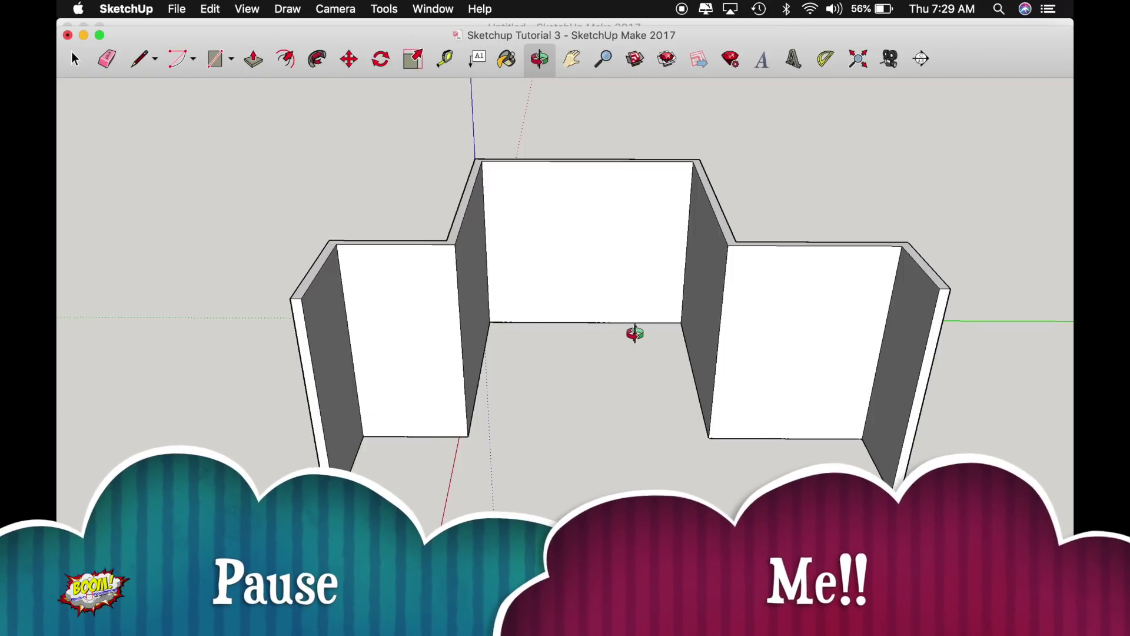
pyautogui.moveTo(633, 330); pyautogui.dragTo(611, 235)
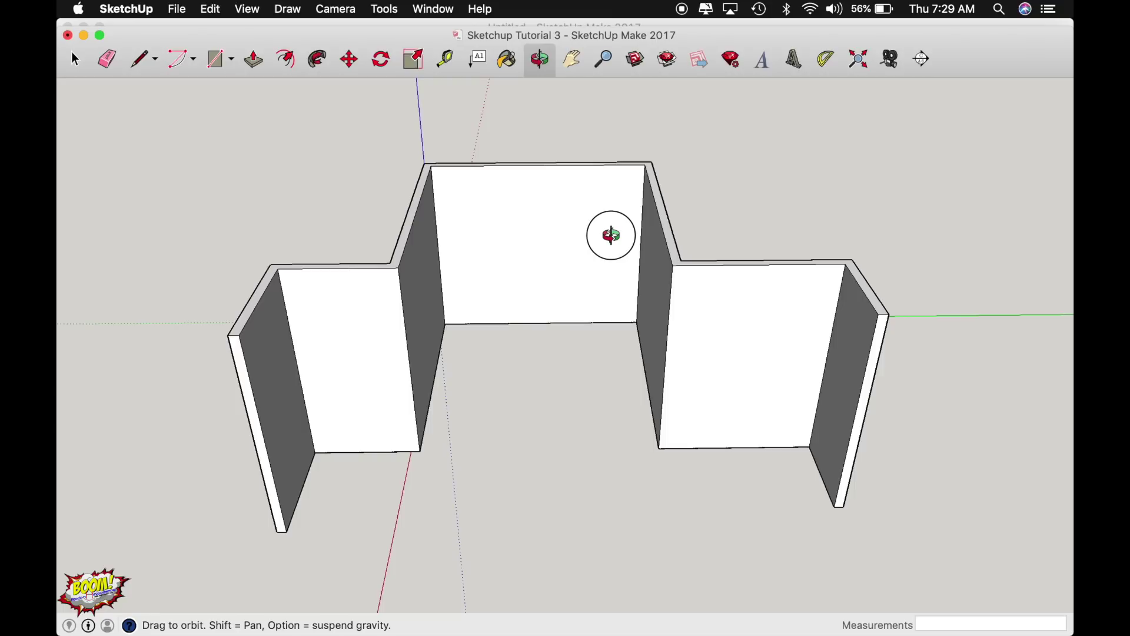
pyautogui.moveTo(611, 235); pyautogui.dragTo(610, 234)
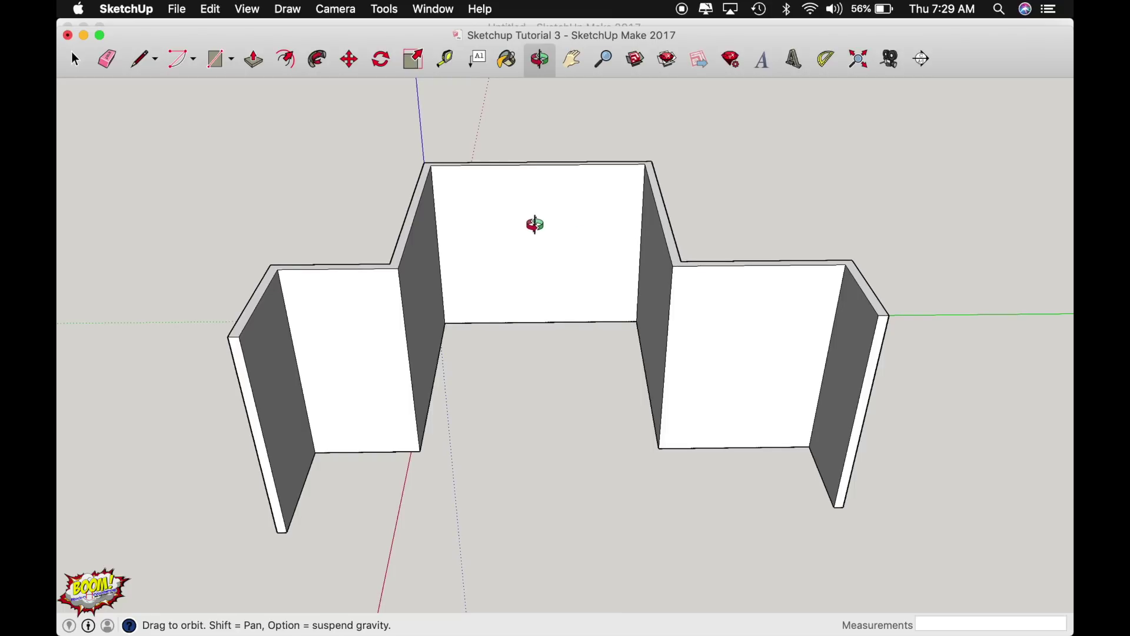
pyautogui.press('space')
pyautogui.rightClick(554, 242)
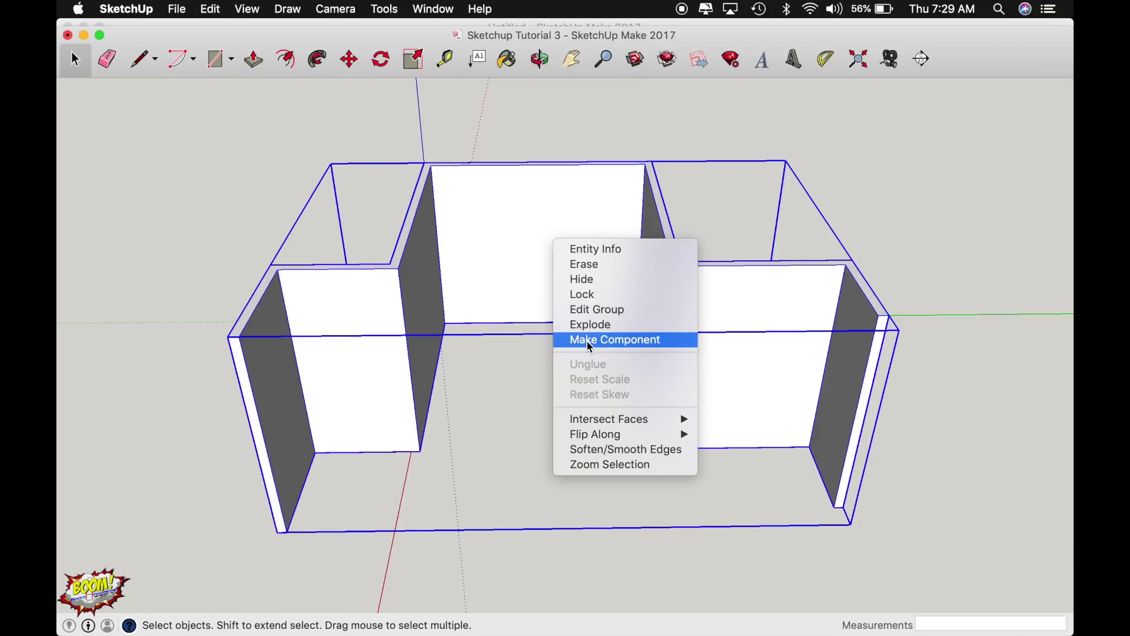
pyautogui.click(517, 182)
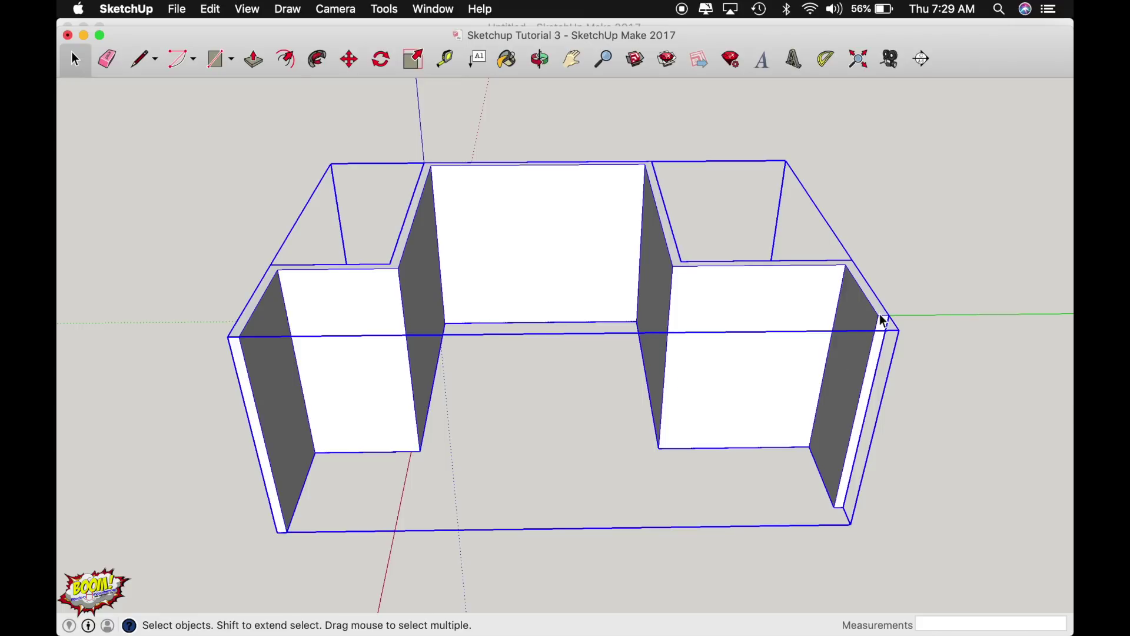
pyautogui.press('Delete')
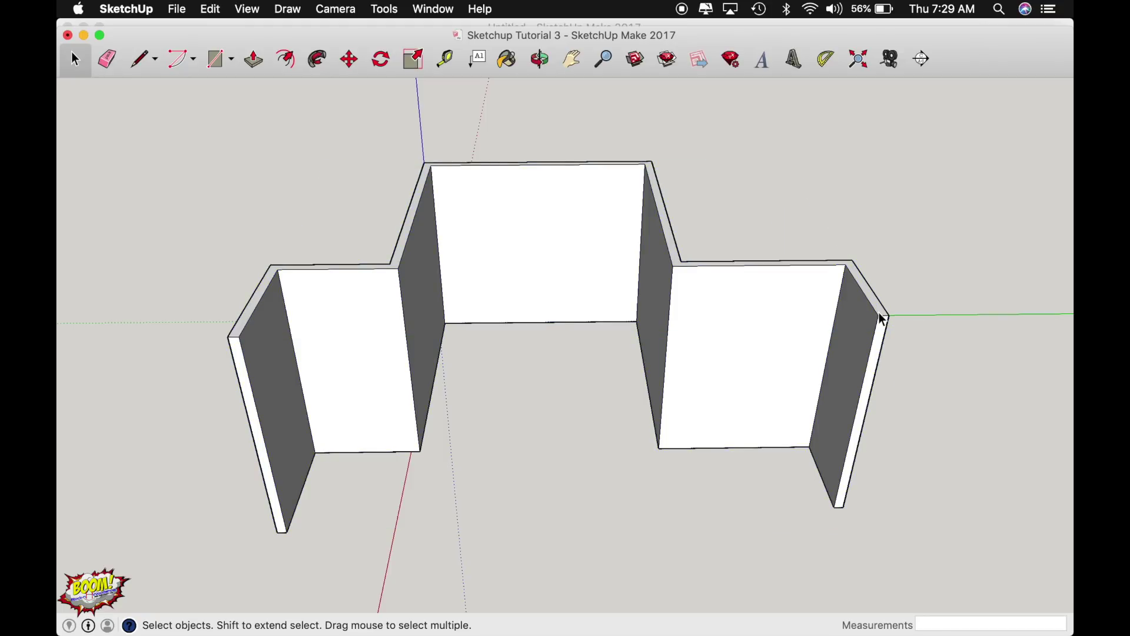
# Zoom and orbit to frame the right end wall's top corner in close-up.
pyautogui.scroll(10, 881, 319)
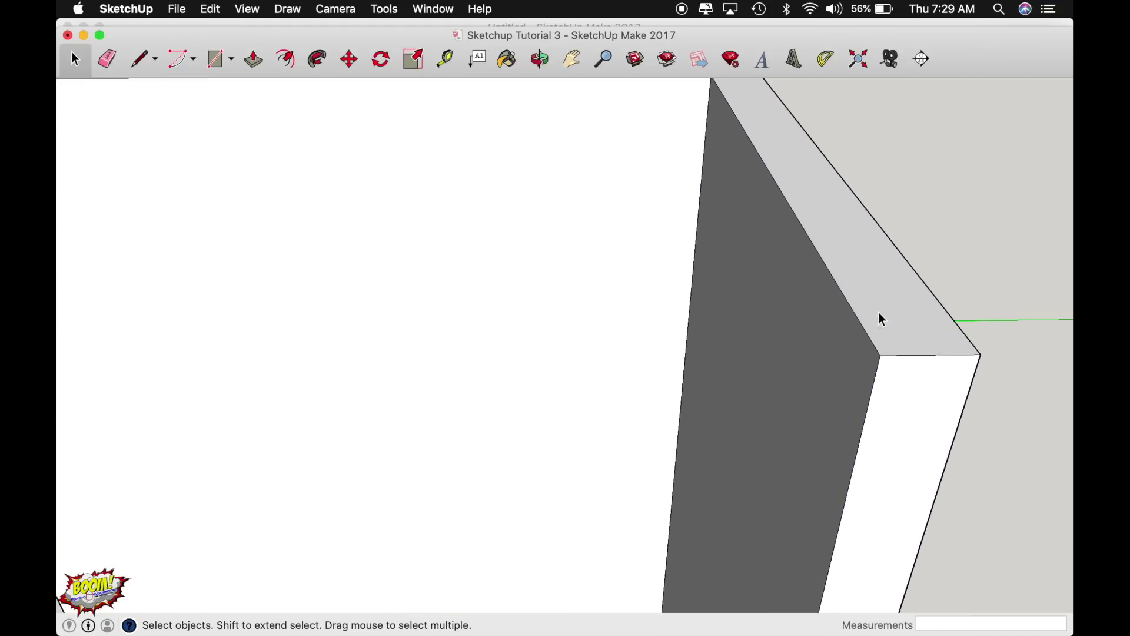
pyautogui.press('o')
pyautogui.keyDown('shift'); pyautogui.moveTo(880, 312); pyautogui.dragTo(577, 194); pyautogui.keyUp('shift')
pyautogui.scroll(-5, 877, 203)
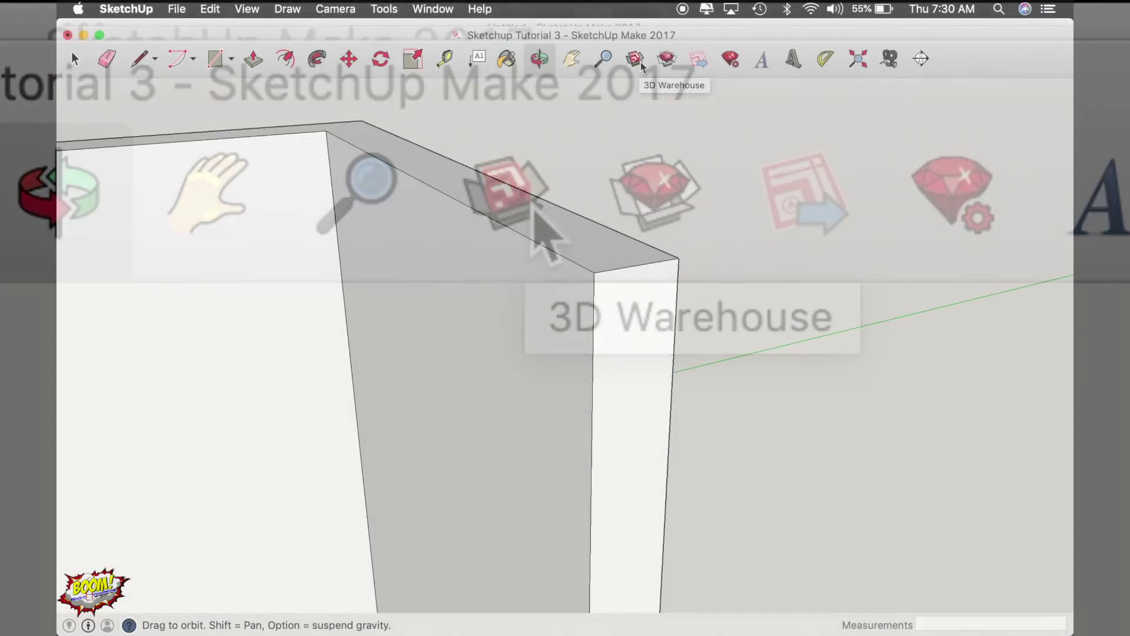
# Search 3D Warehouse for 'crown molding' and browse the 347 results.
pyautogui.click(636, 59)
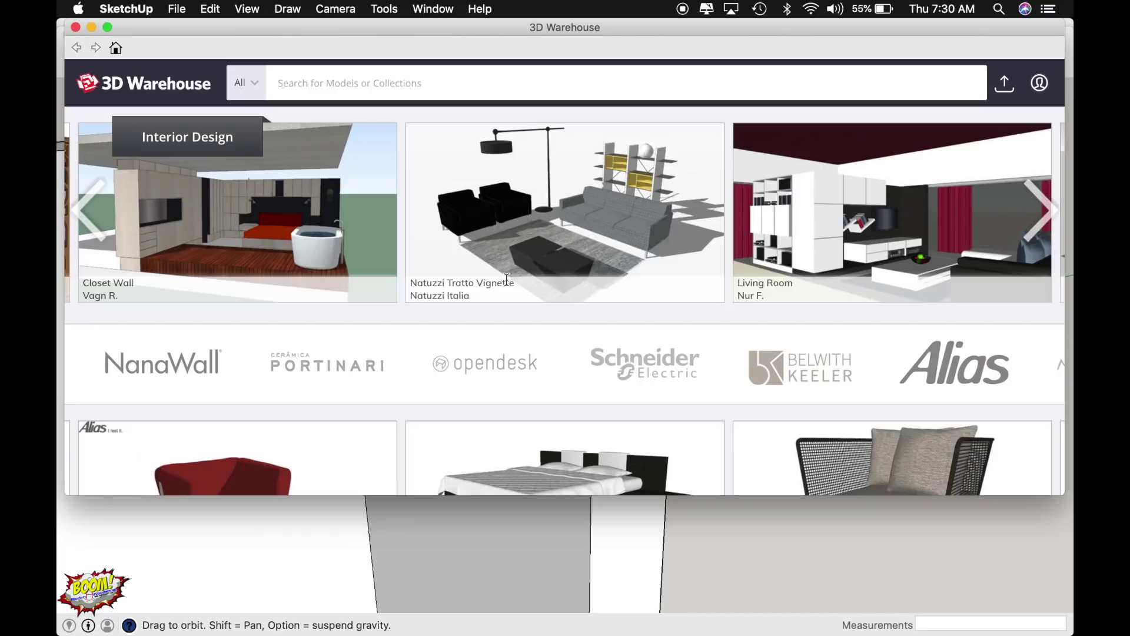
pyautogui.scroll(-5, 508, 283)
pyautogui.scroll(-5, 507, 287)
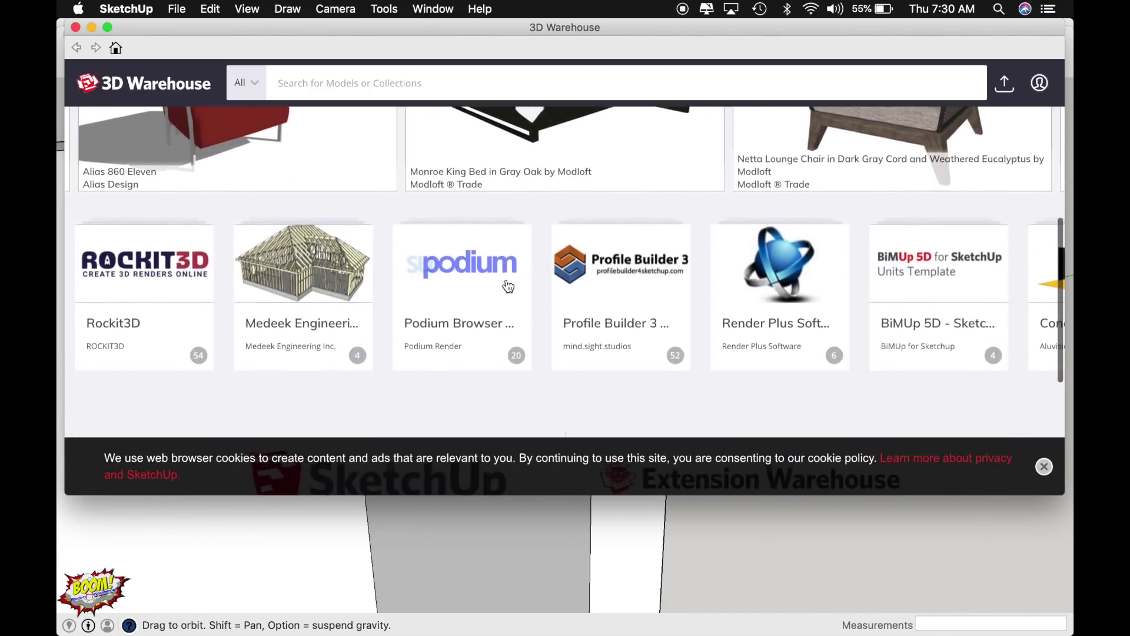
pyautogui.scroll(10, 508, 287)
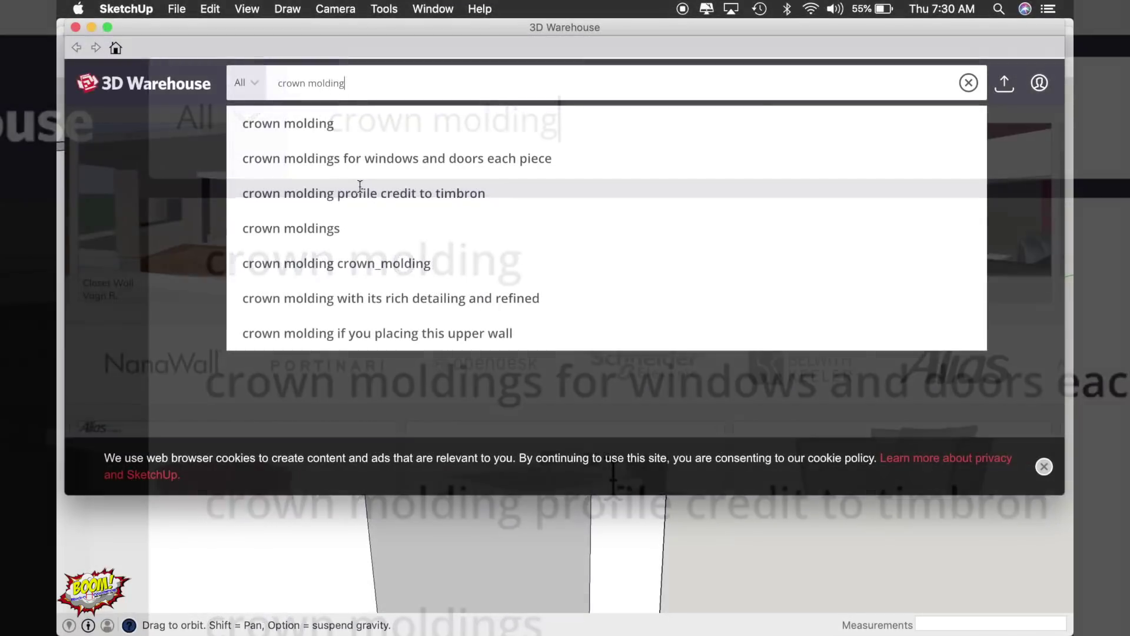
pyautogui.press('Return')
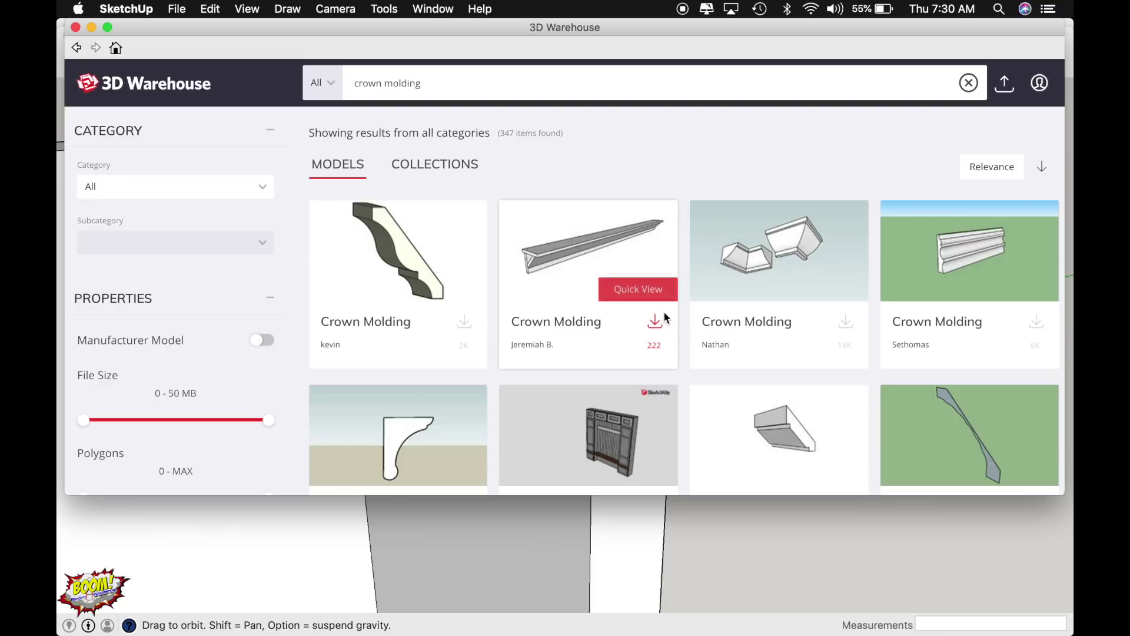
pyautogui.scroll(-3, 671, 325)
pyautogui.scroll(-6, 671, 329)
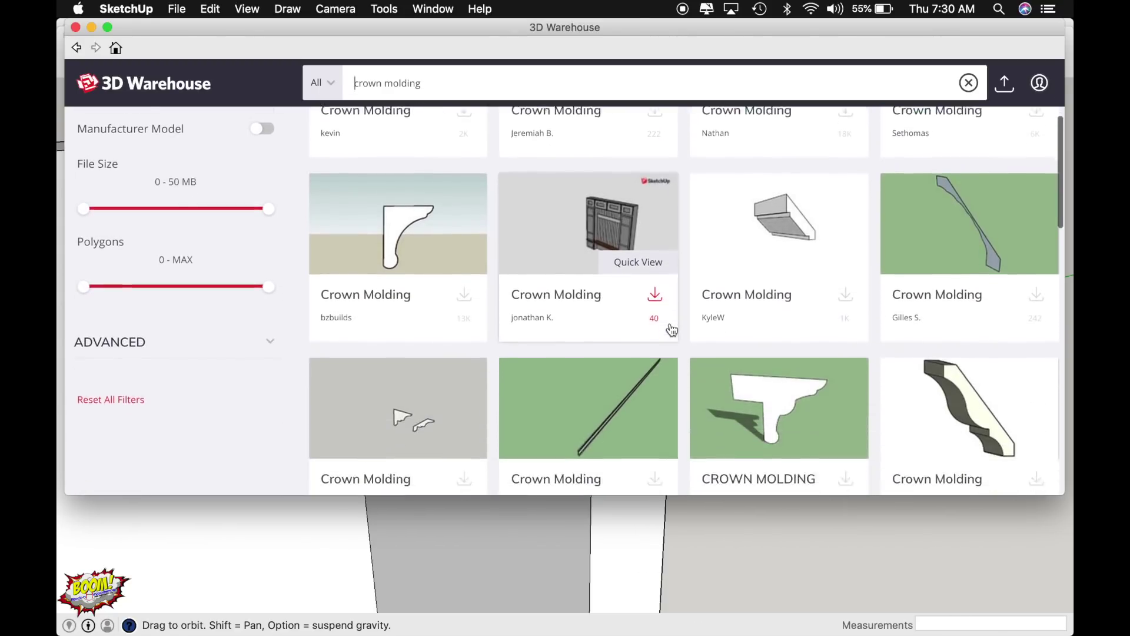
pyautogui.scroll(-6, 671, 329)
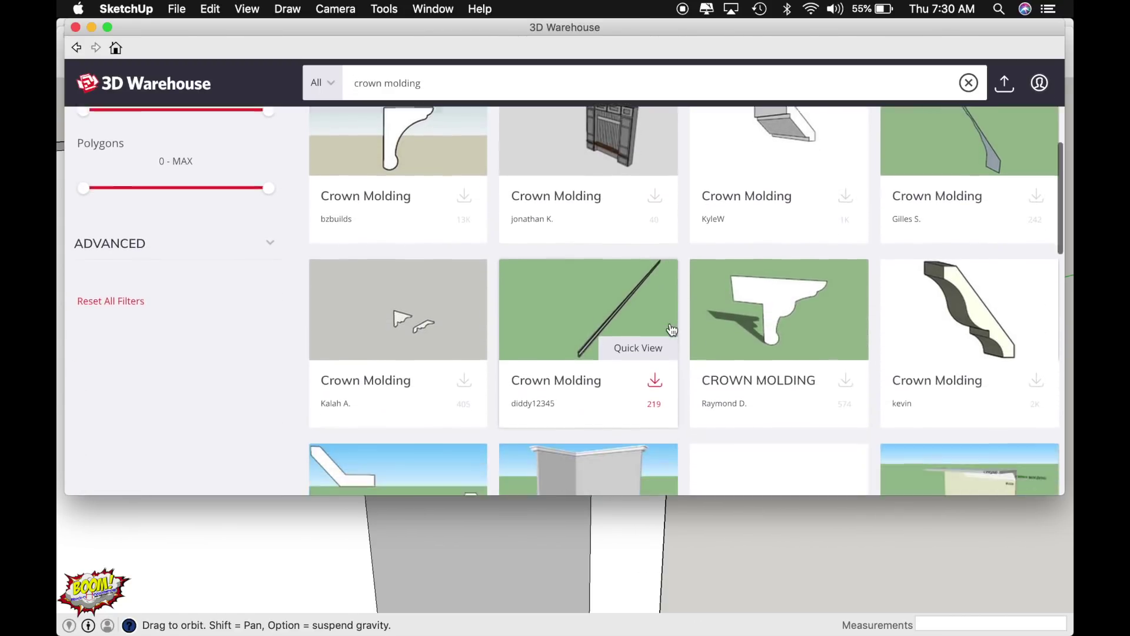
pyautogui.scroll(15, 670, 329)
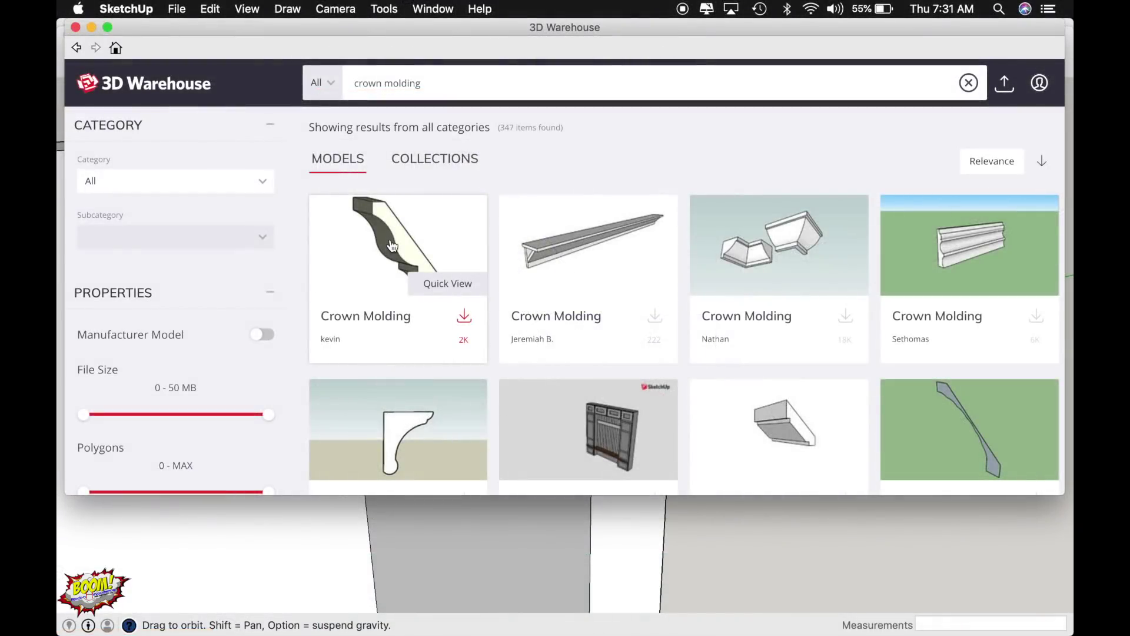
# Download the first Crown Molding model and load it into the current model.
pyautogui.click(392, 247)
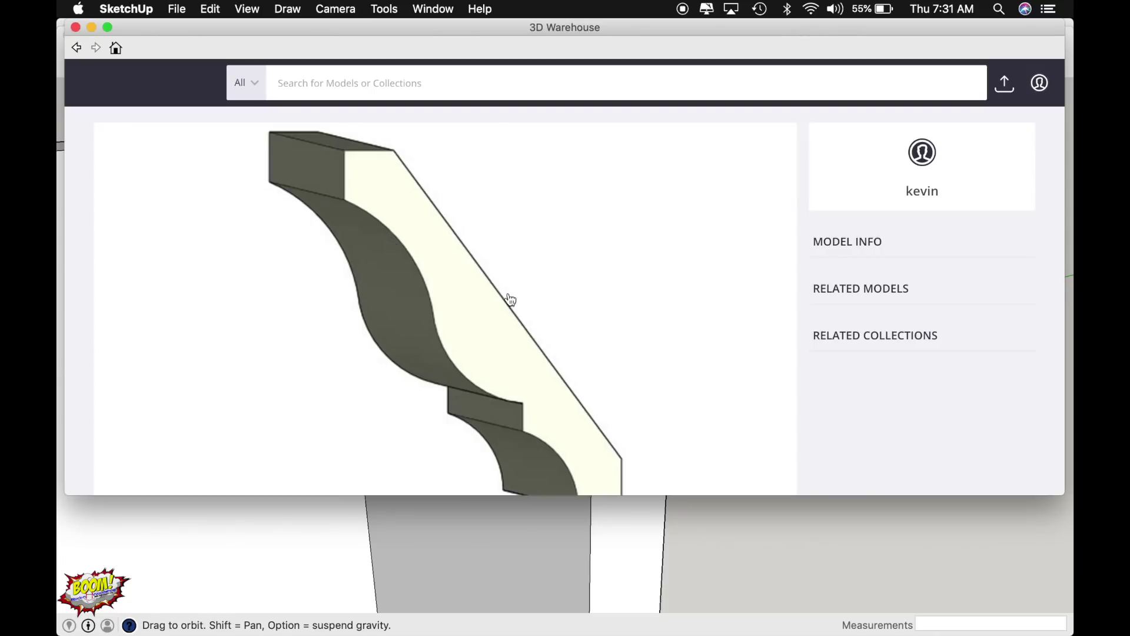
pyautogui.scroll(-5, 510, 301)
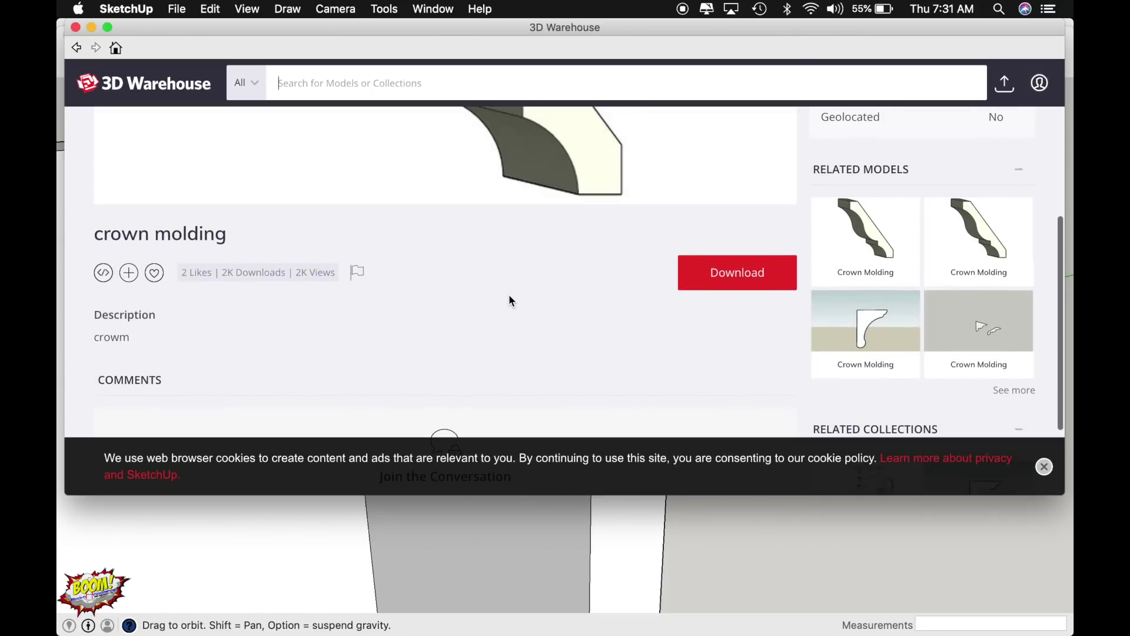
pyautogui.click(731, 275)
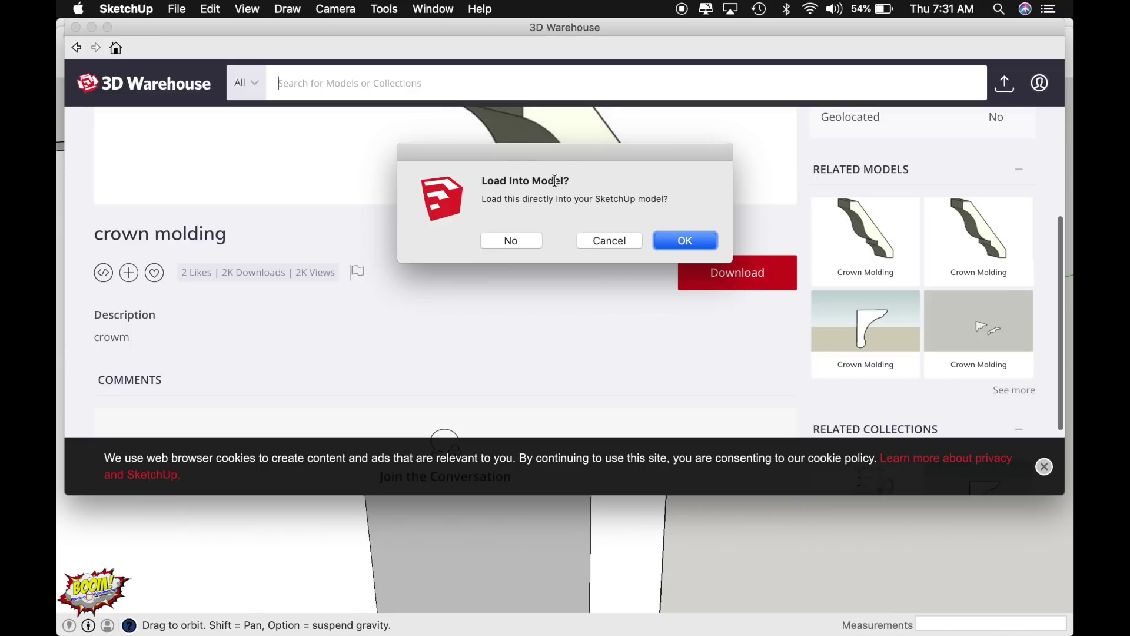
pyautogui.click(677, 239)
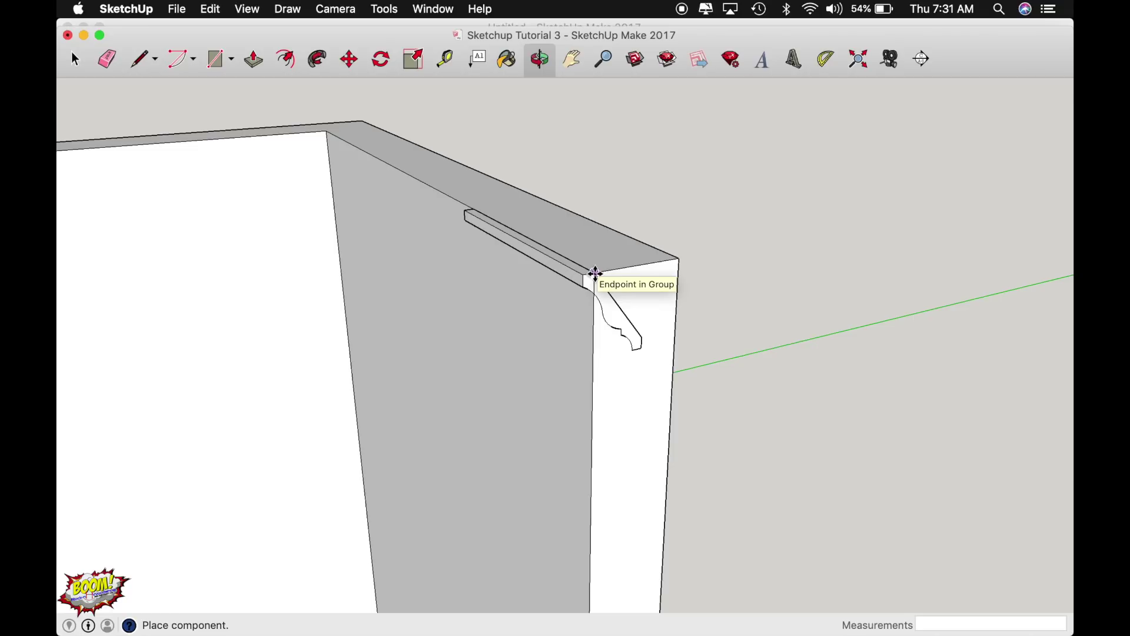
# Place the crown molding snug under the wall's top edge at the corner and inspect it.
pyautogui.click(595, 273)
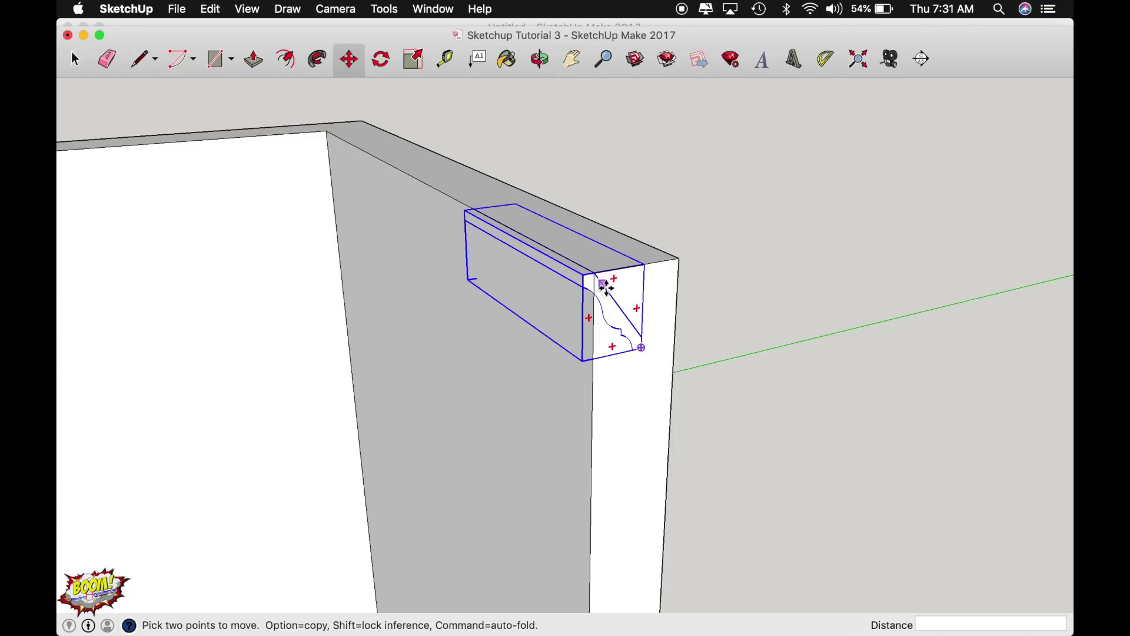
pyautogui.click(642, 340)
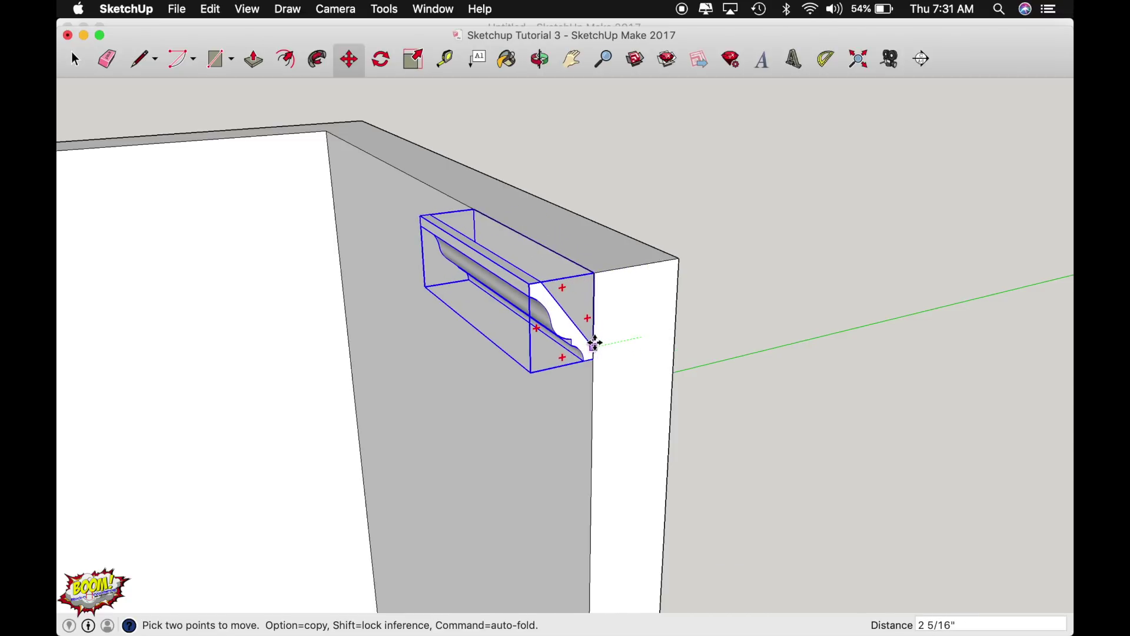
pyautogui.click(595, 348)
pyautogui.press('o')
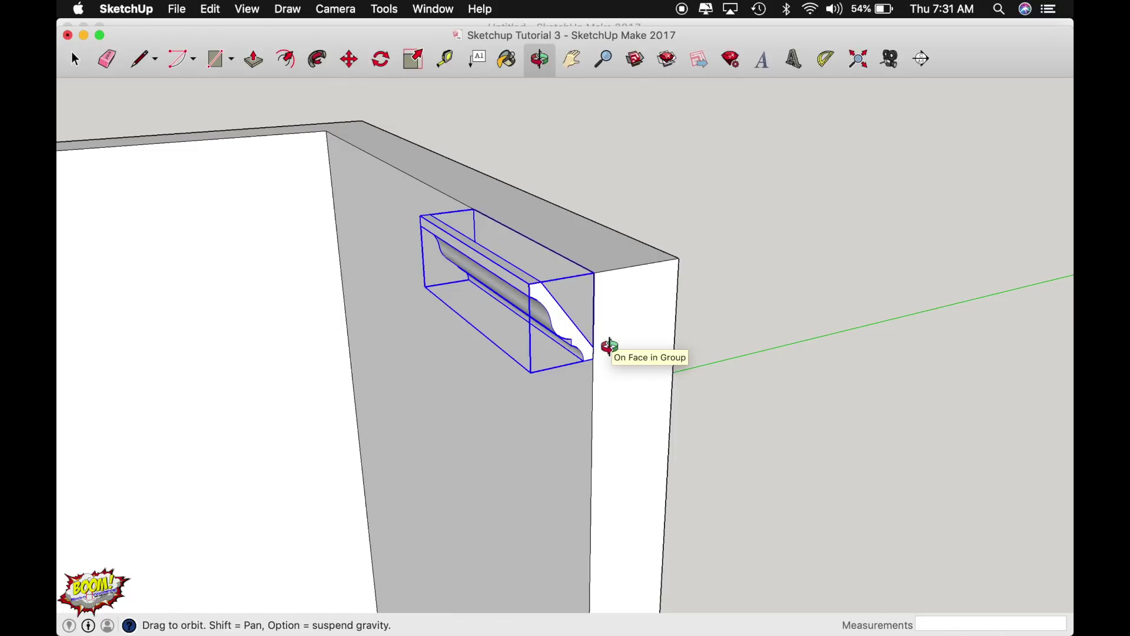
pyautogui.moveTo(608, 347); pyautogui.dragTo(589, 227)
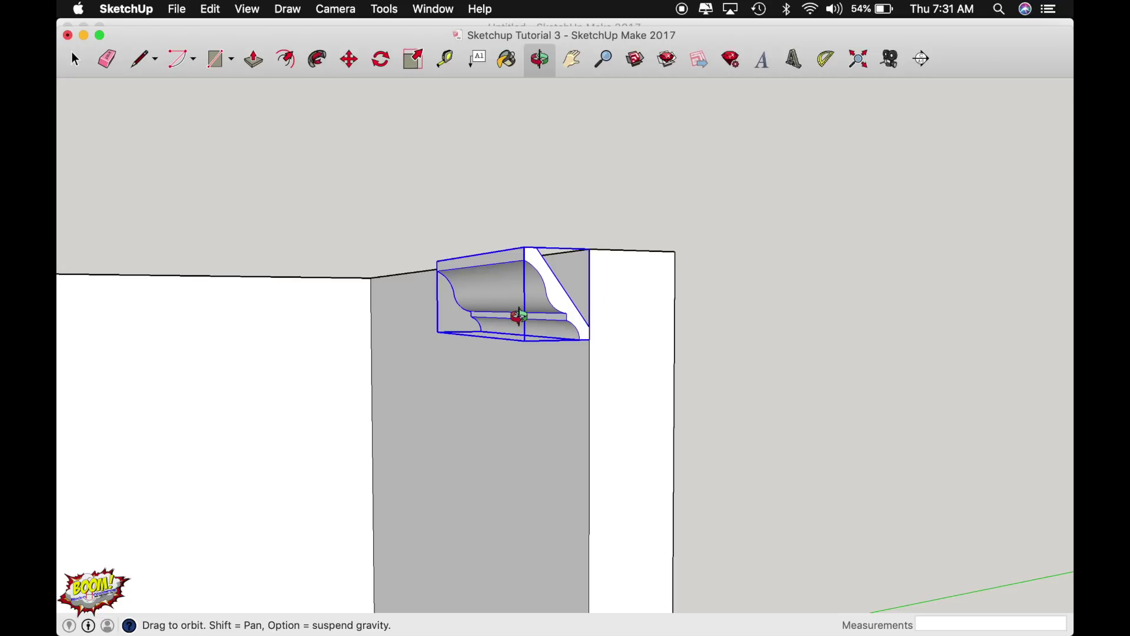
pyautogui.scroll(5, 590, 325)
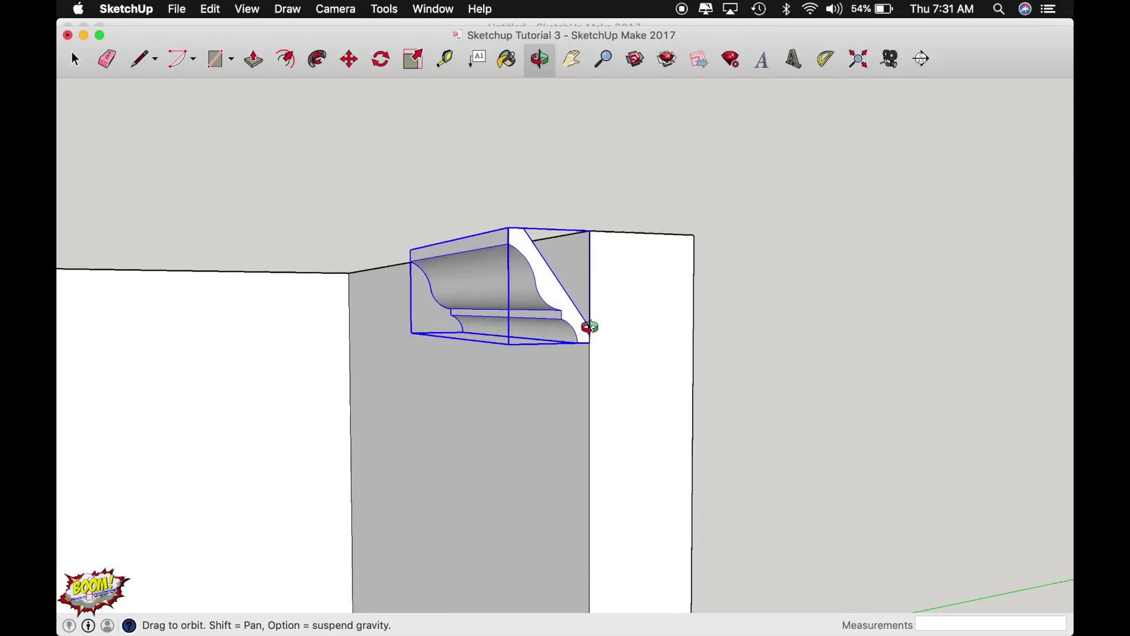
pyautogui.moveTo(590, 326); pyautogui.dragTo(631, 458)
pyautogui.moveTo(504, 337); pyautogui.dragTo(610, 323)
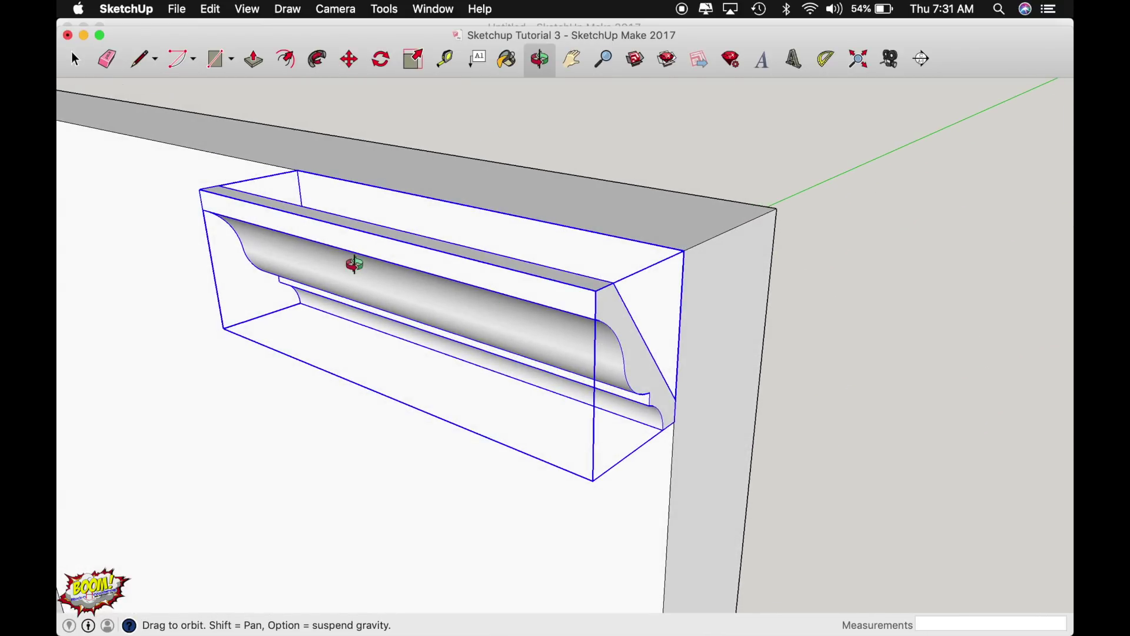
pyautogui.moveTo(639, 384); pyautogui.dragTo(580, 345)
pyautogui.press('space')
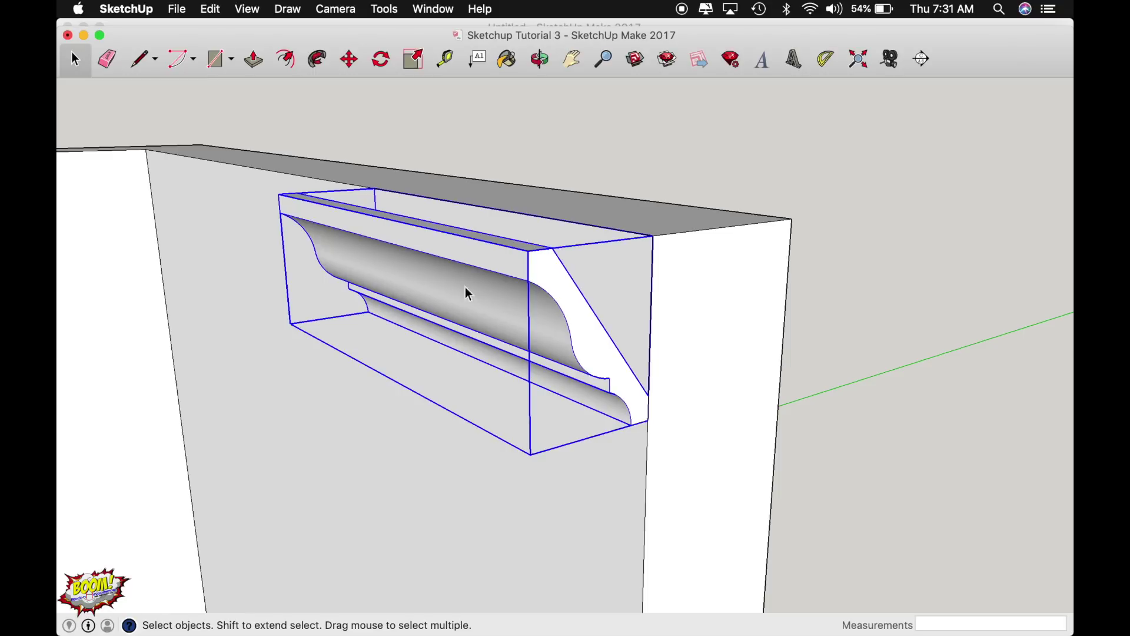
# Explode the molding component and select its end profile face.
pyautogui.rightClick(493, 299)
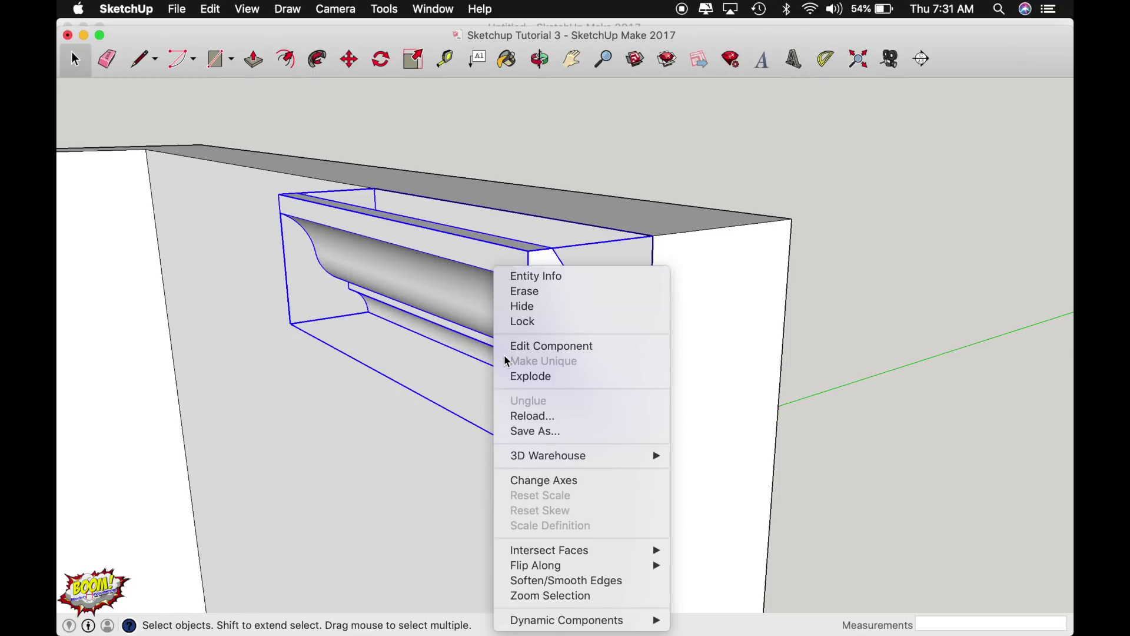
pyautogui.click(528, 380)
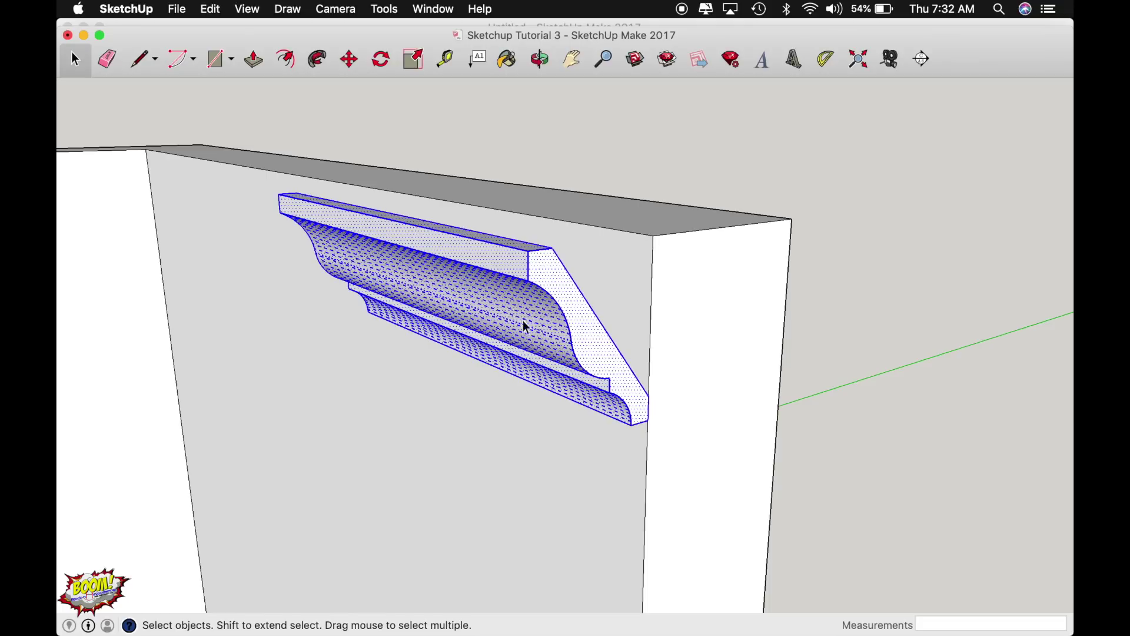
pyautogui.click(585, 336)
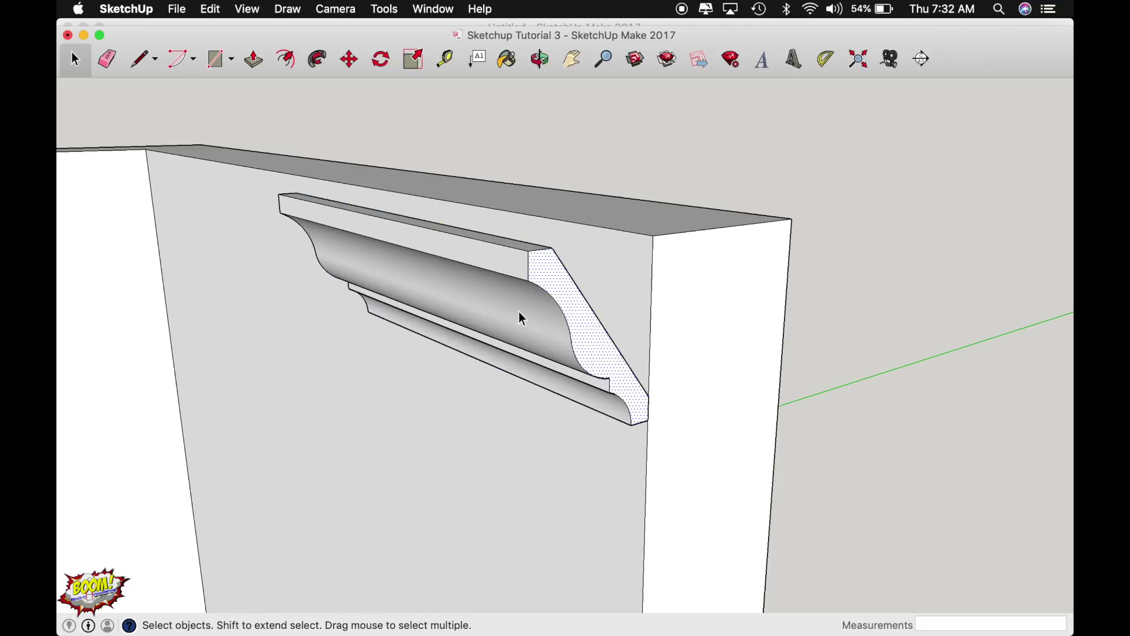
pyautogui.click(468, 254)
pyautogui.click(464, 322)
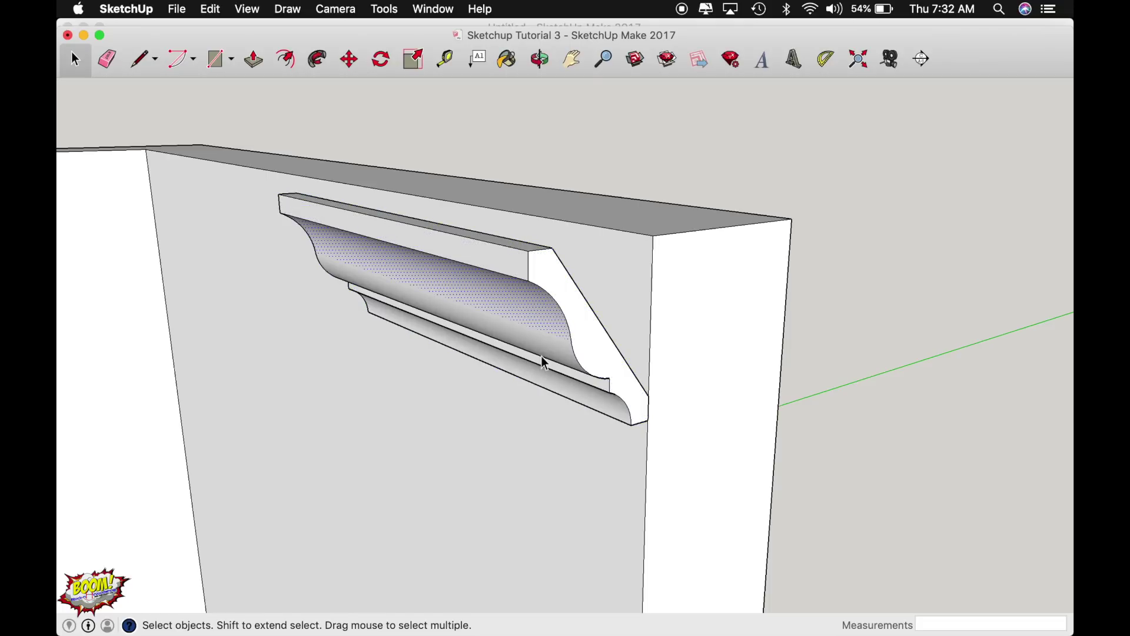
pyautogui.click(589, 356)
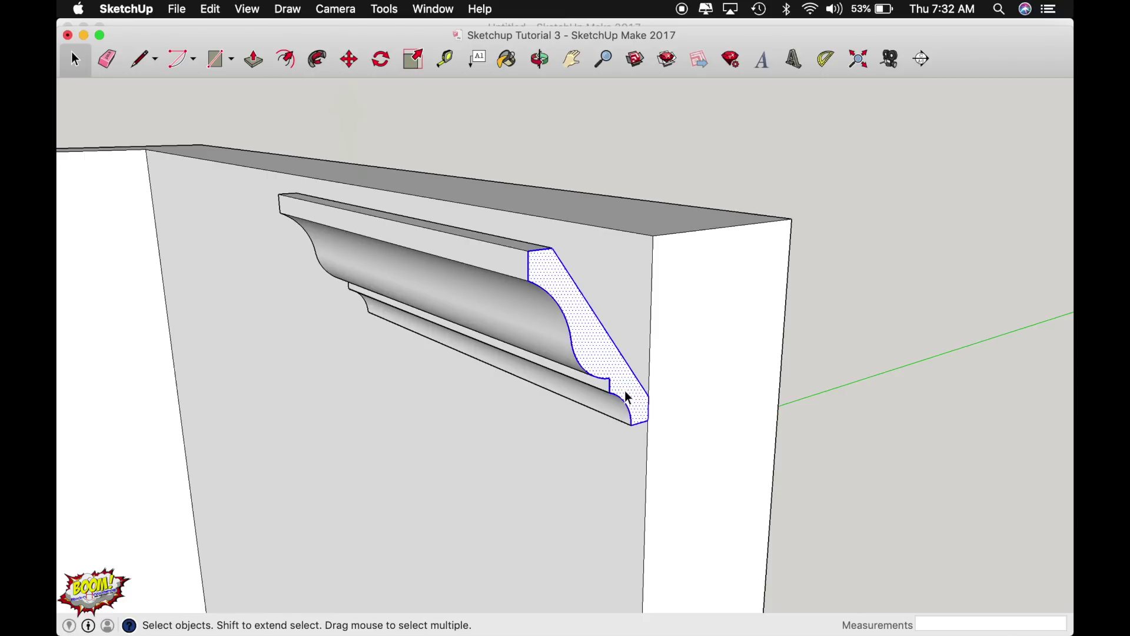
# Copy the end profile face out to the right of the wall, then select the whole molding.
pyautogui.press('m')
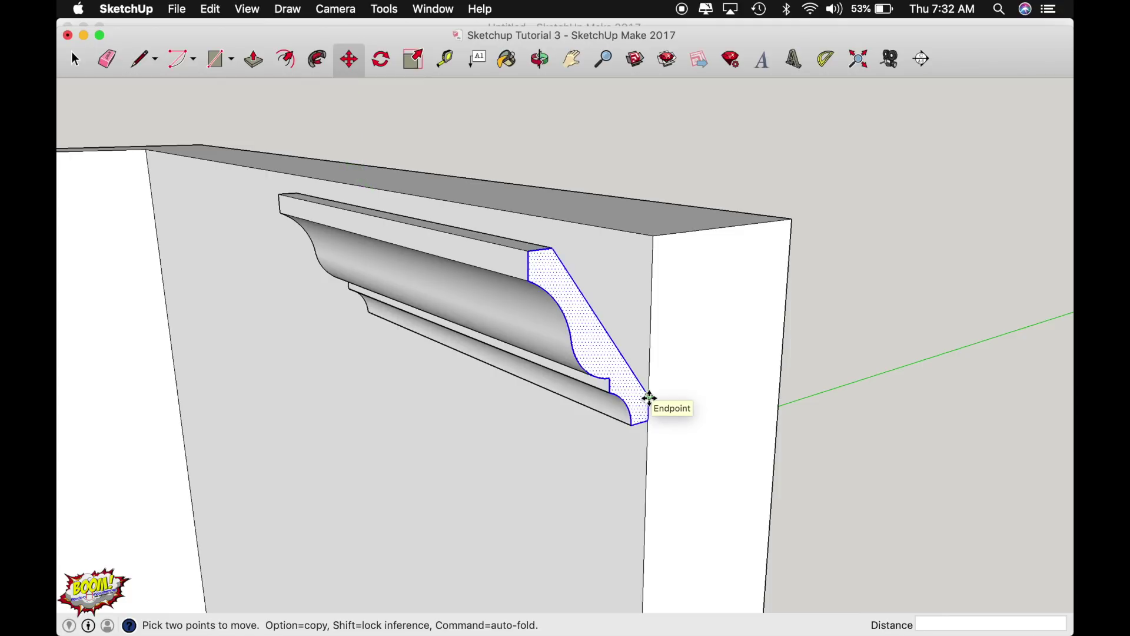
pyautogui.press('alt')
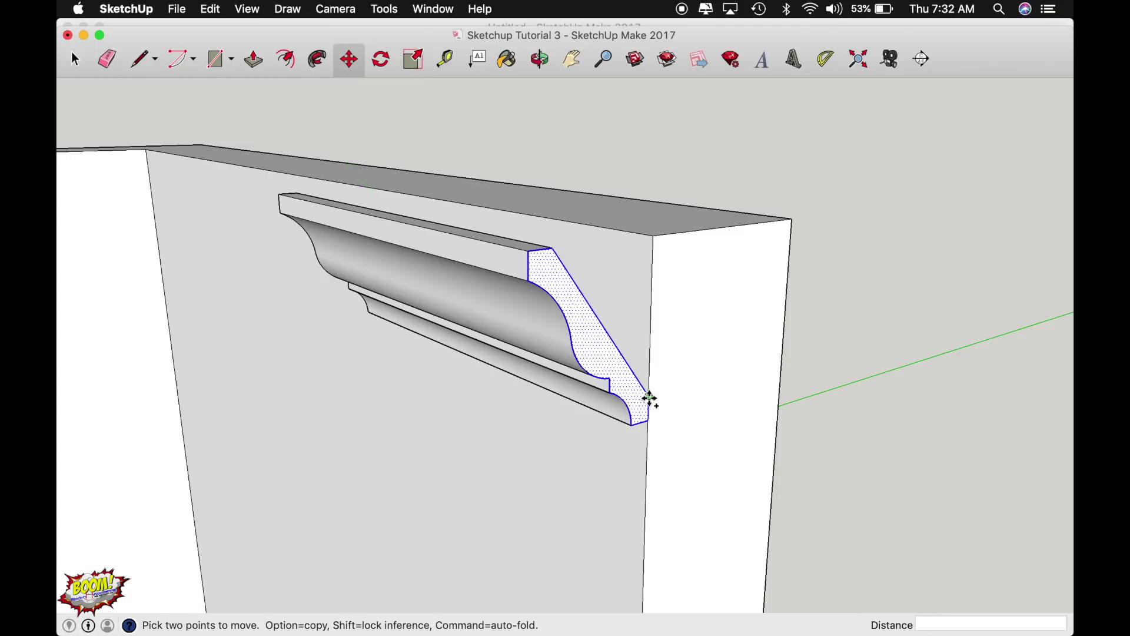
pyautogui.click(649, 396)
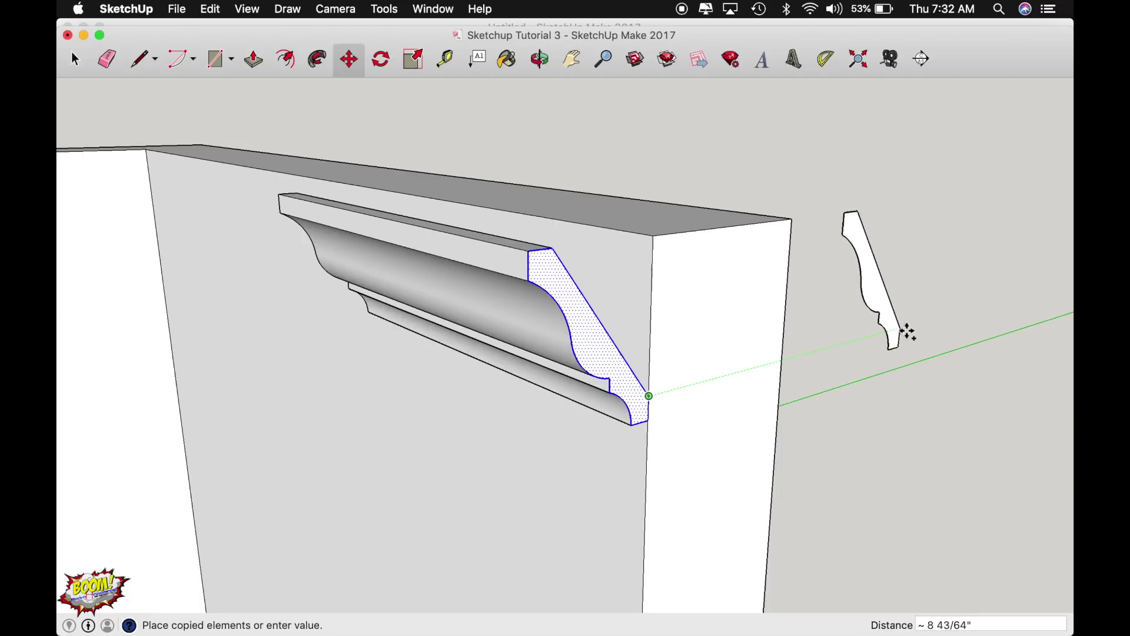
pyautogui.click(922, 325)
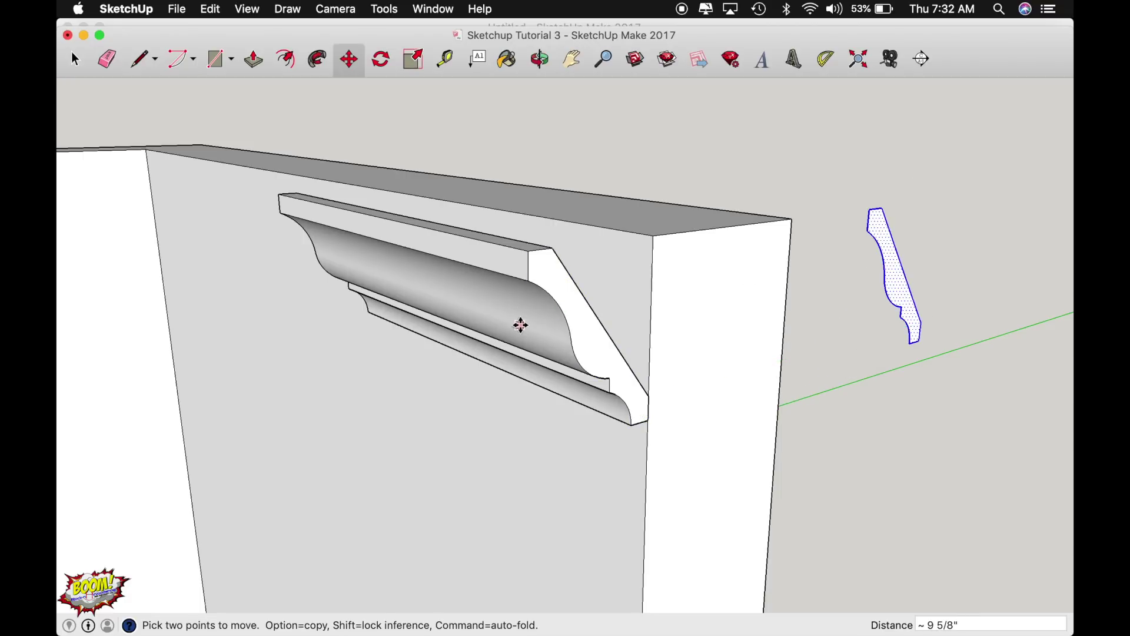
pyautogui.press('space')
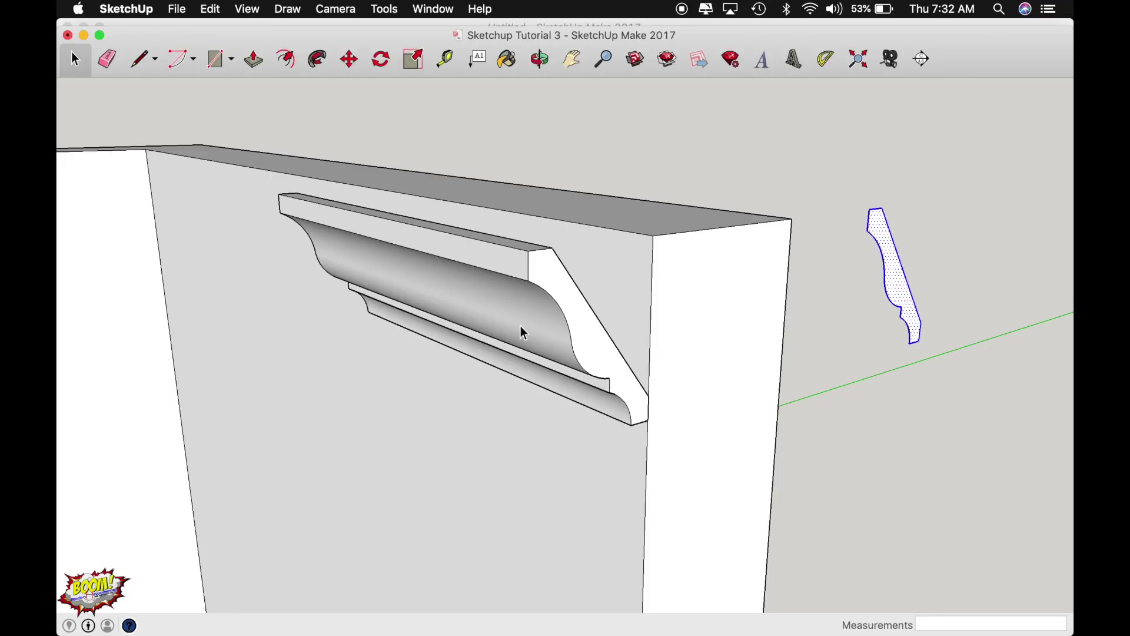
pyautogui.tripleClick(484, 299)
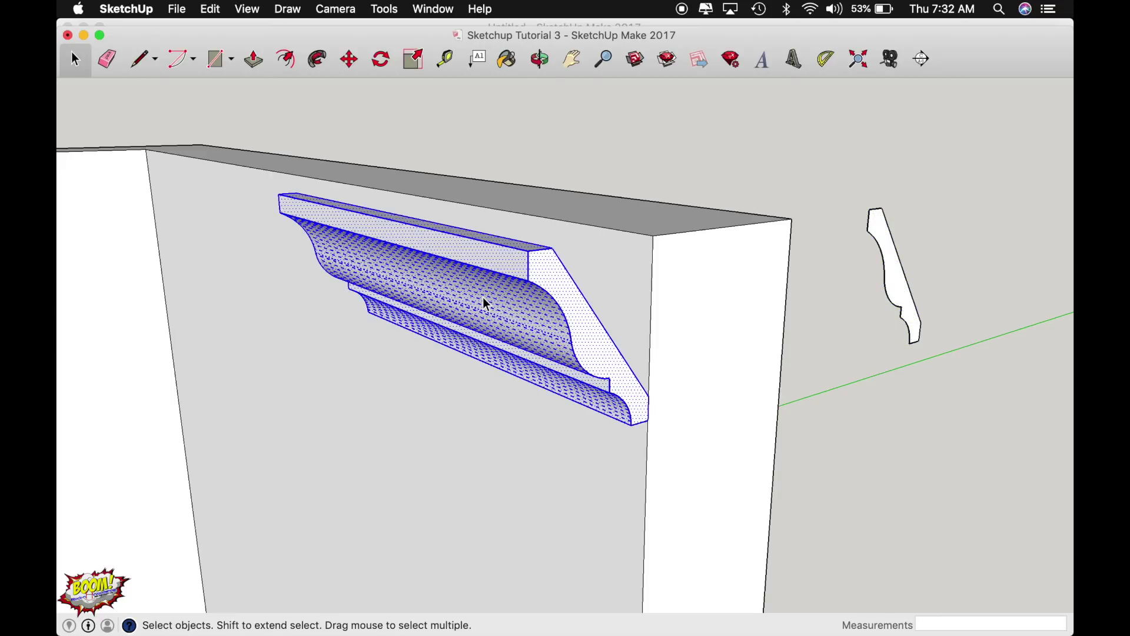
# Delete the original molding and move the profile copy to the wall's top corner.
pyautogui.press('Delete')
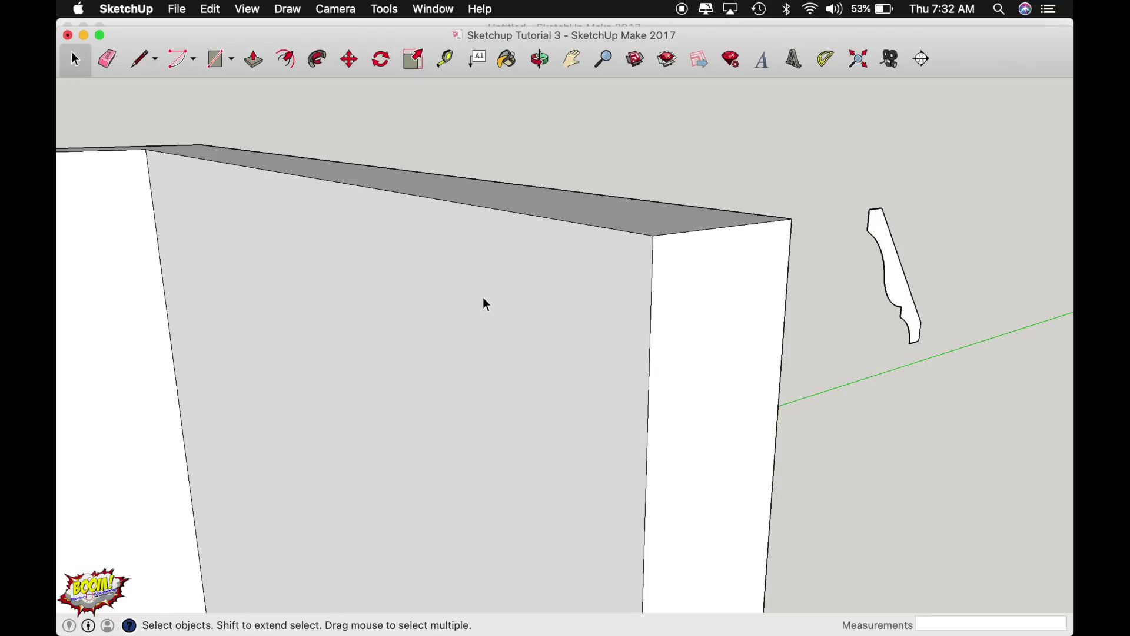
pyautogui.click(902, 297)
pyautogui.press('m')
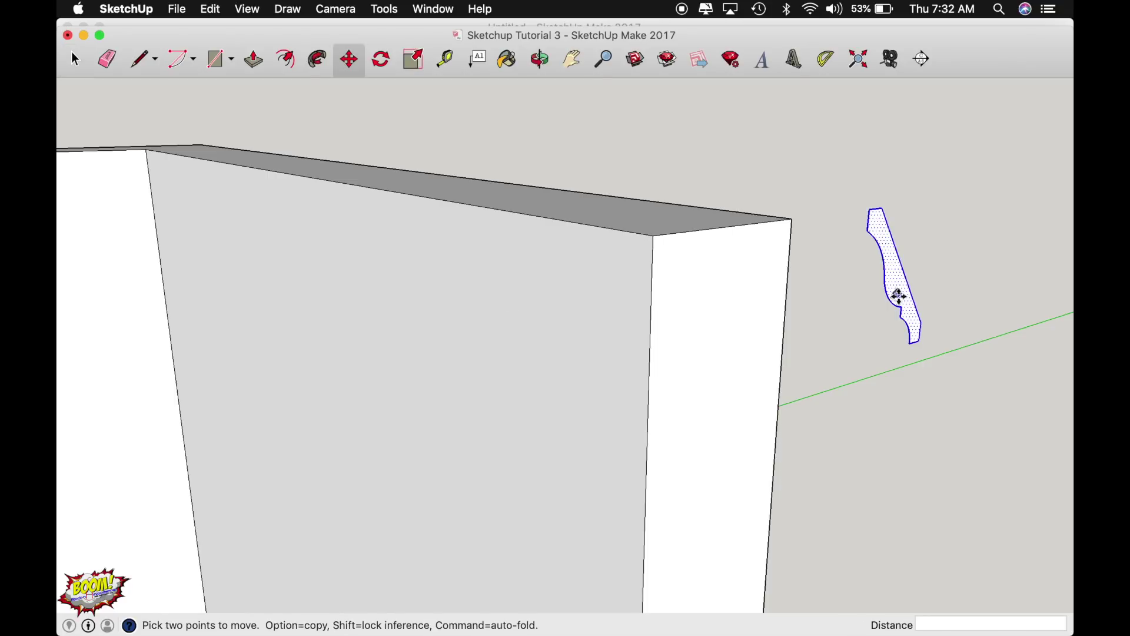
pyautogui.click(922, 324)
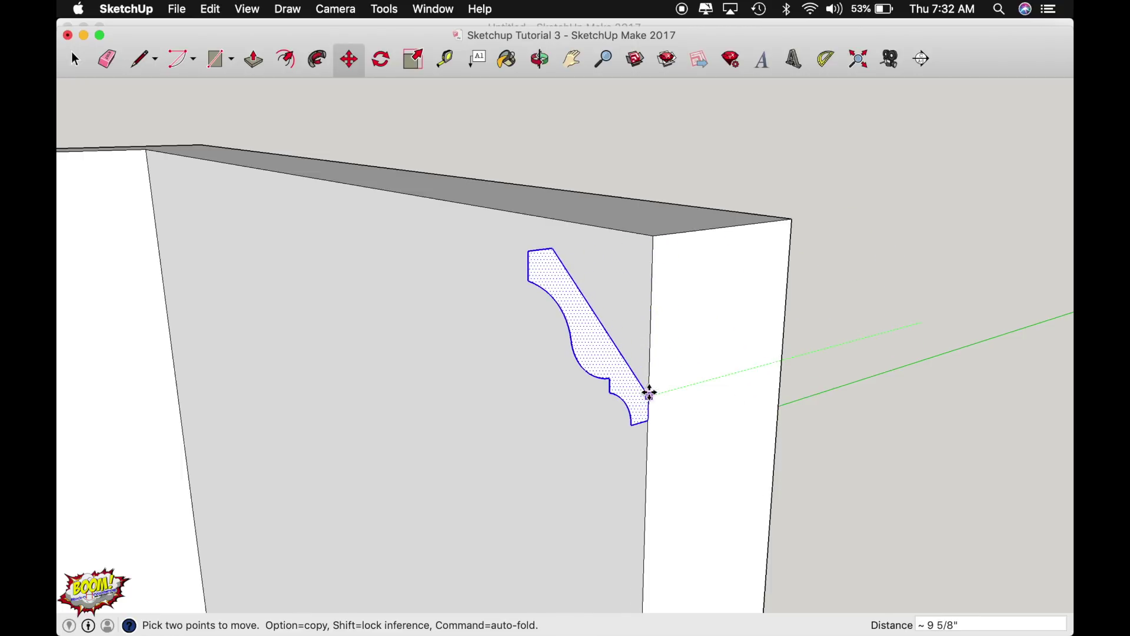
pyautogui.click(649, 398)
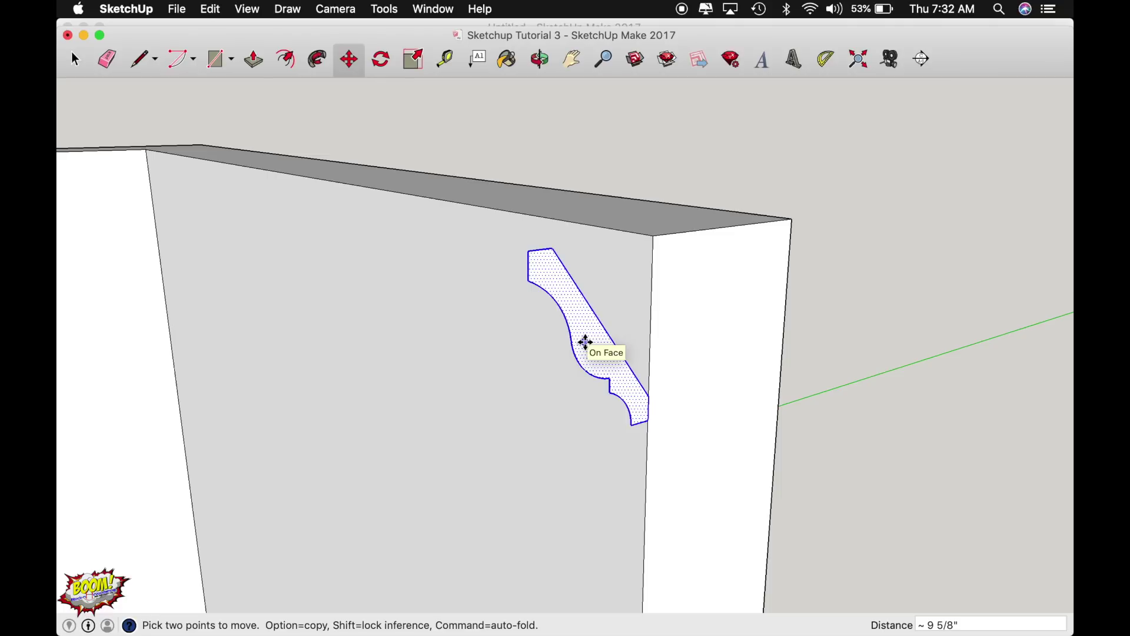
# Turn the flat crown profile into a component named 'c'.
pyautogui.press('g')
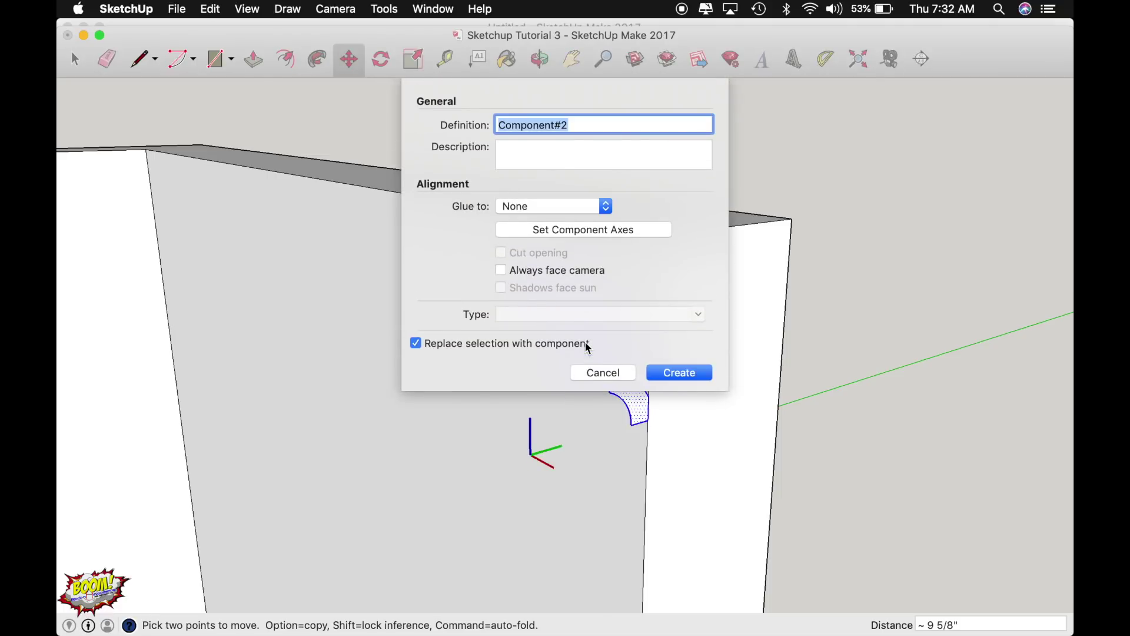
pyautogui.write('crown')
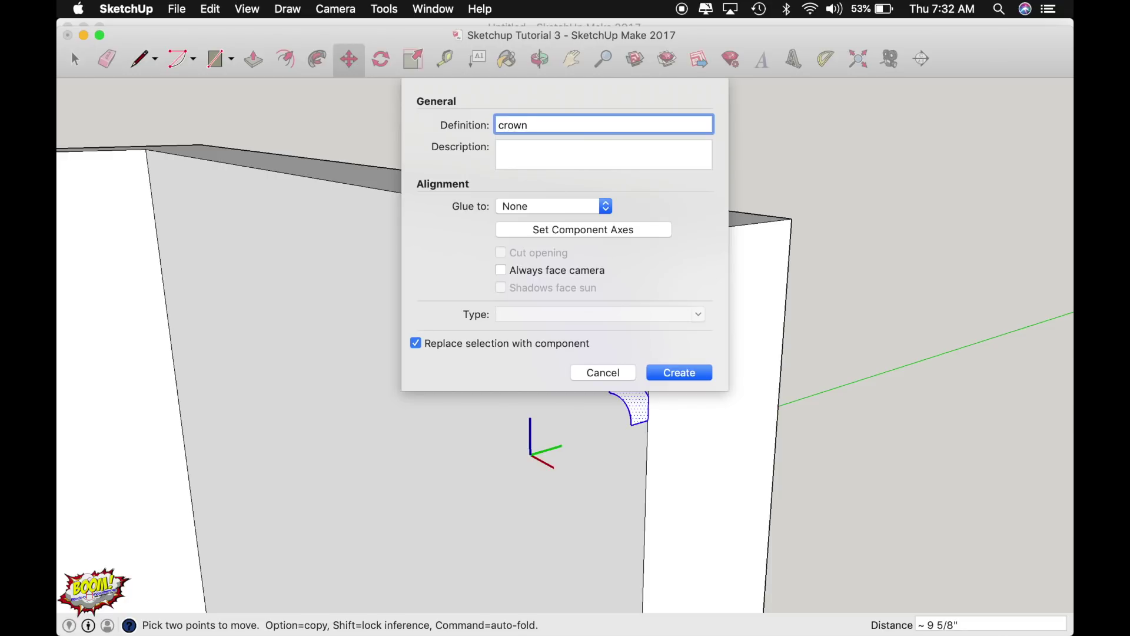
pyautogui.press('Return')
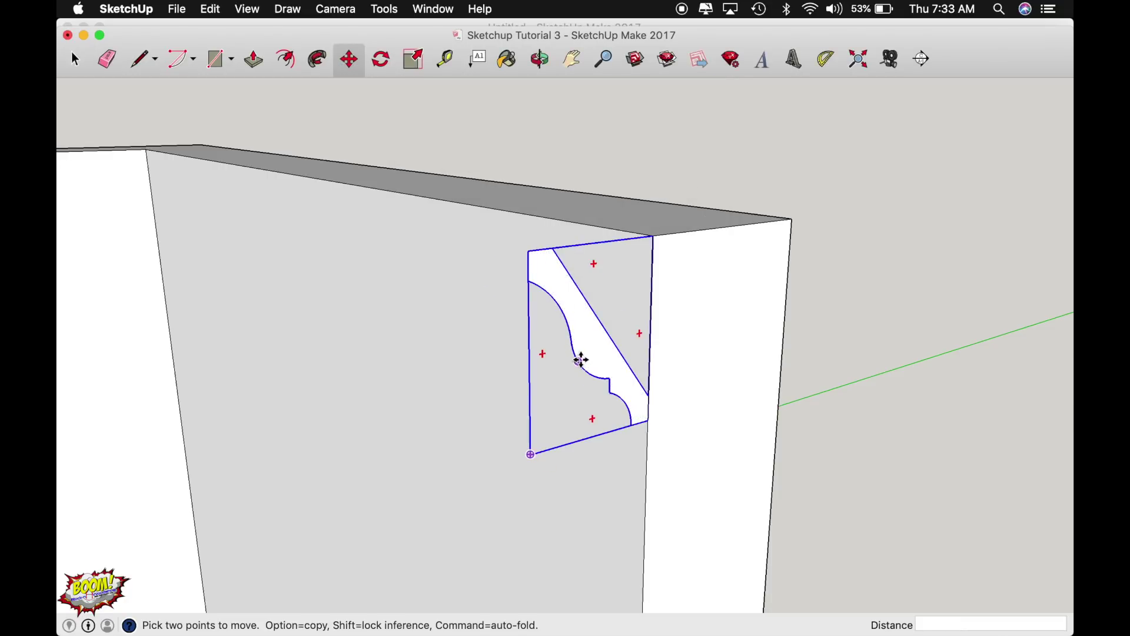
pyautogui.press('space')
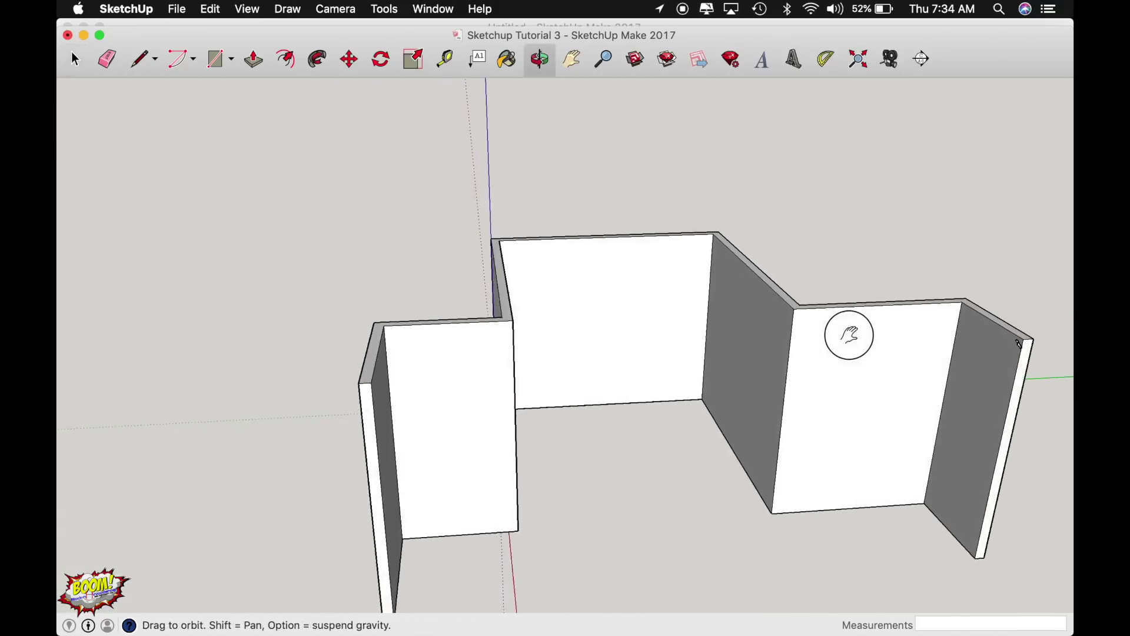
# Open the profile component for editing with the Line tool, then orbit out over the walls.
pyautogui.moveTo(849, 331)
pyautogui.mouseDown()
pyautogui.moveTo(772, 293)
pyautogui.moveTo(709, 318)
pyautogui.moveTo(590, 336)
pyautogui.moveTo(568, 324)
pyautogui.moveTo(673, 307)
pyautogui.moveTo(847, 320)
pyautogui.mouseUp()
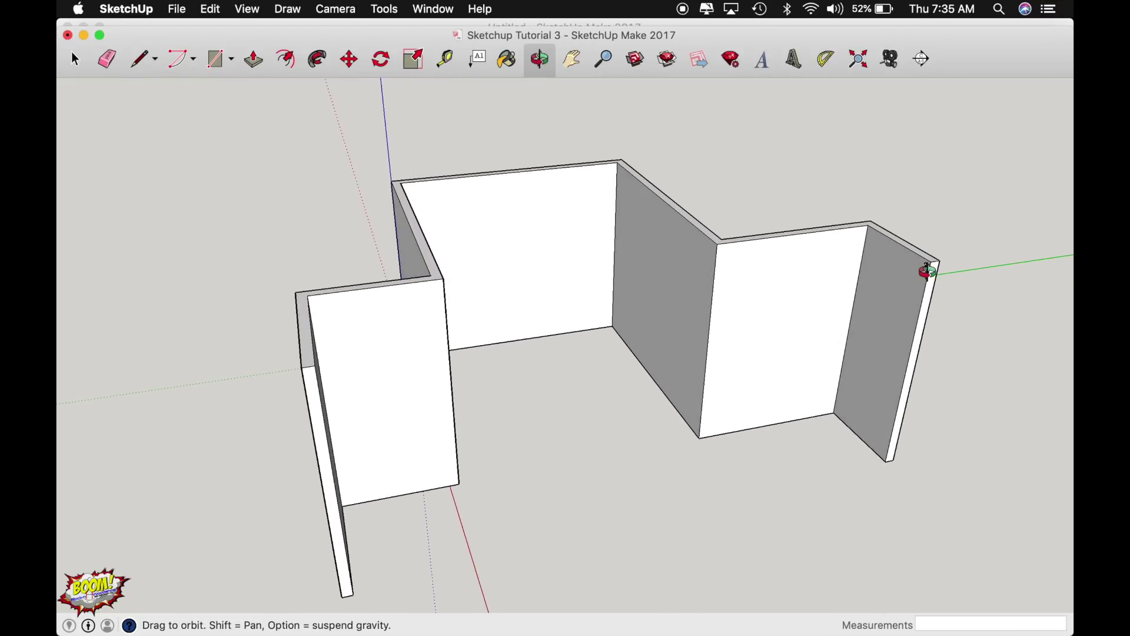
pyautogui.moveTo(928, 265); pyautogui.dragTo(831, 321)
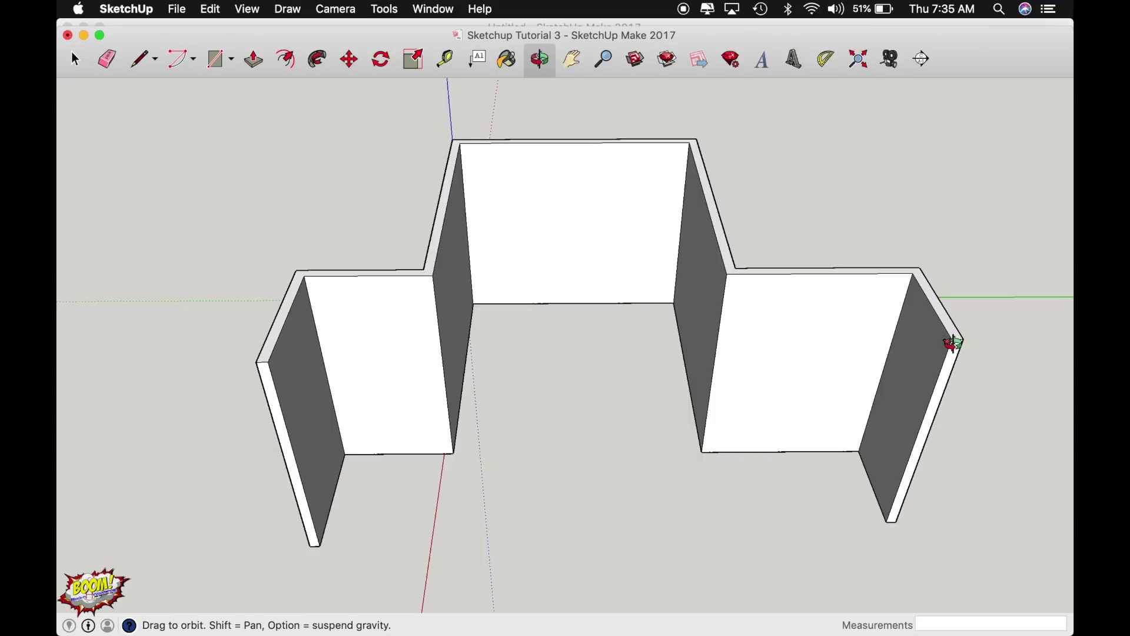
pyautogui.scroll(10, 947, 346)
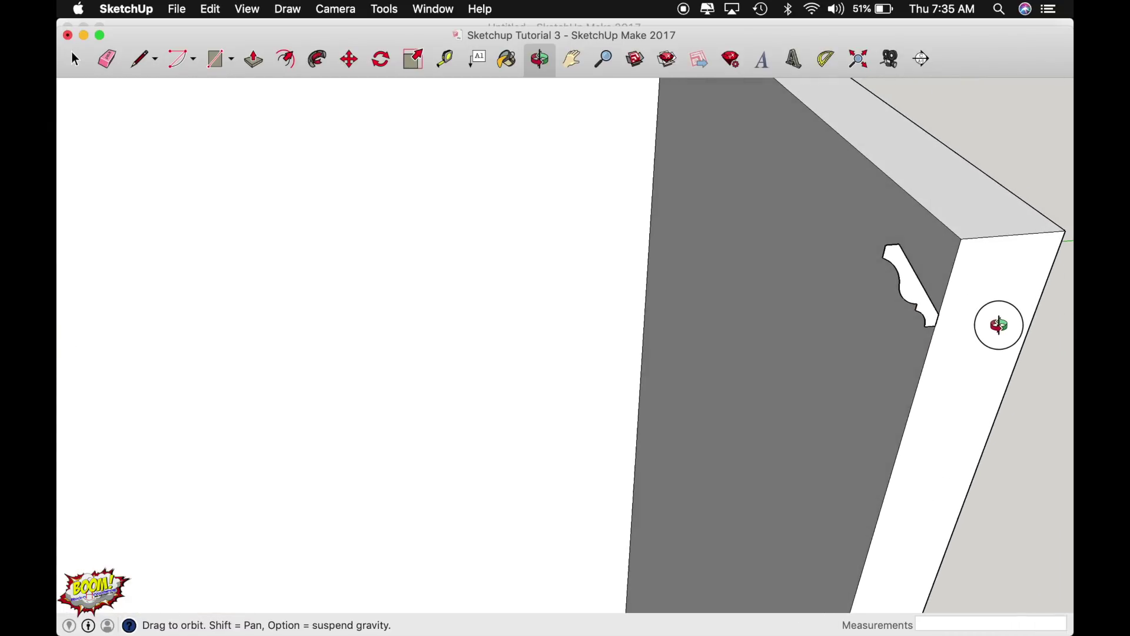
pyautogui.press('space')
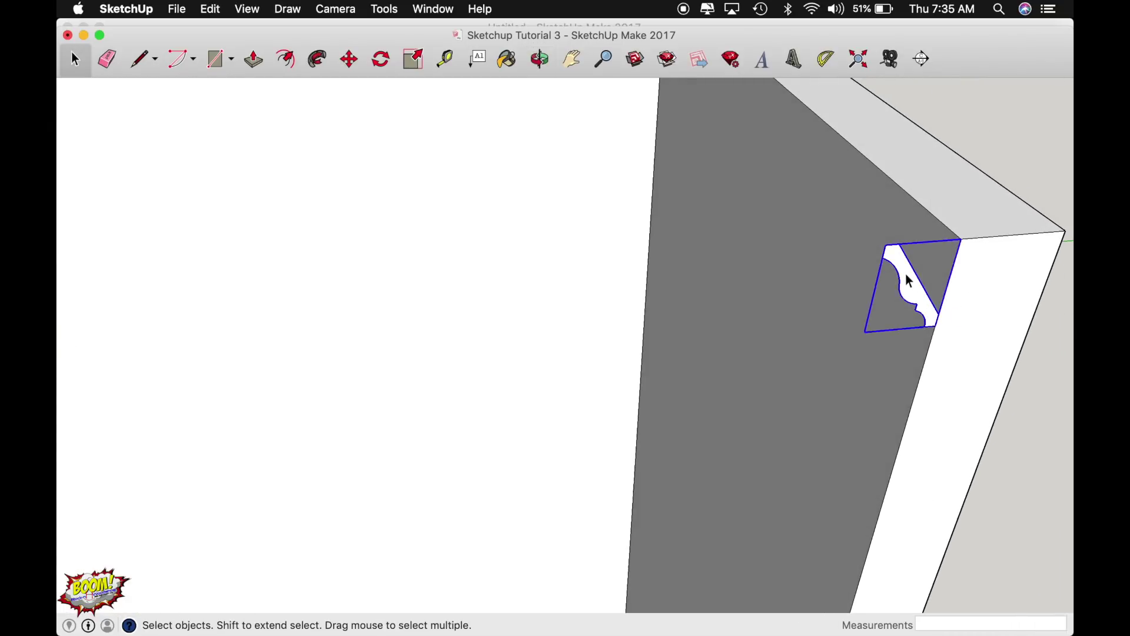
pyautogui.doubleClick(907, 280)
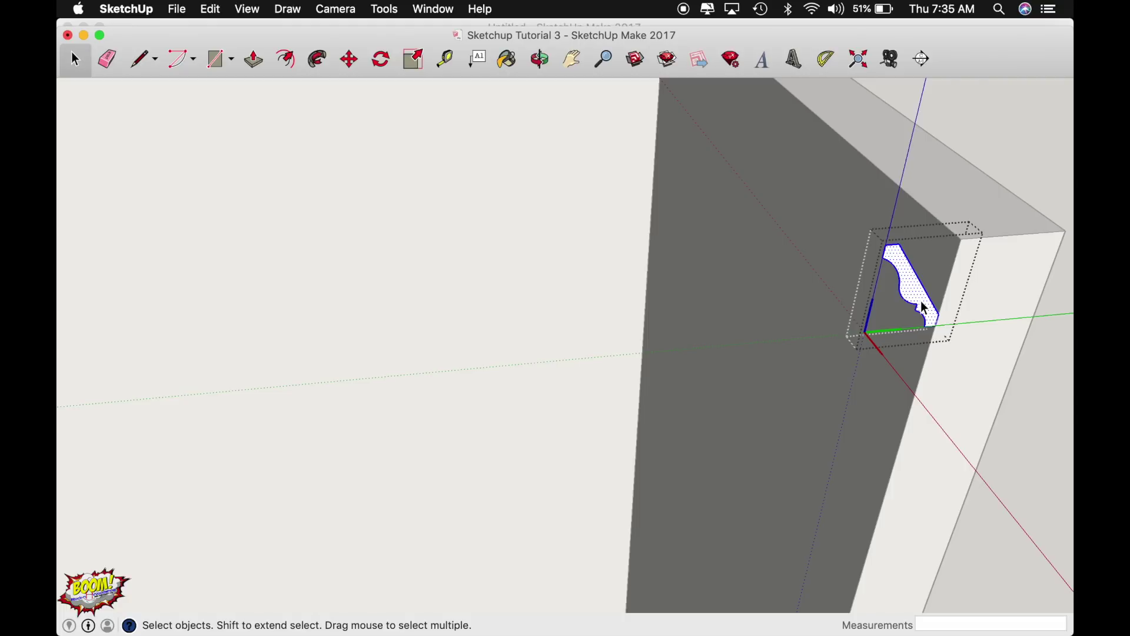
pyautogui.press('l')
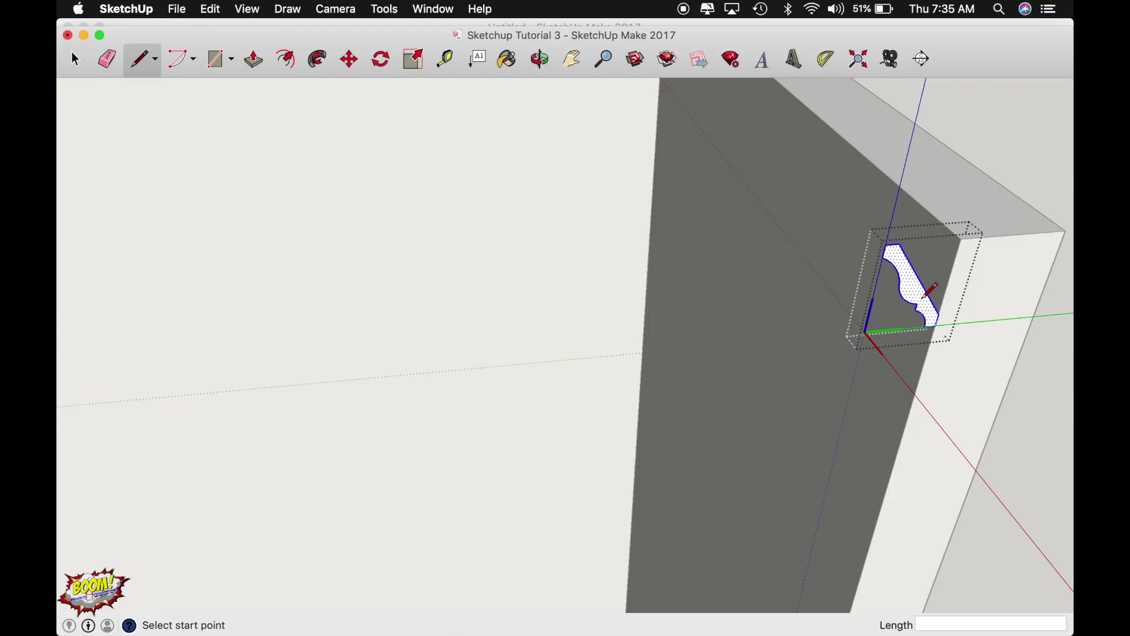
pyautogui.scroll(-10, 930, 290)
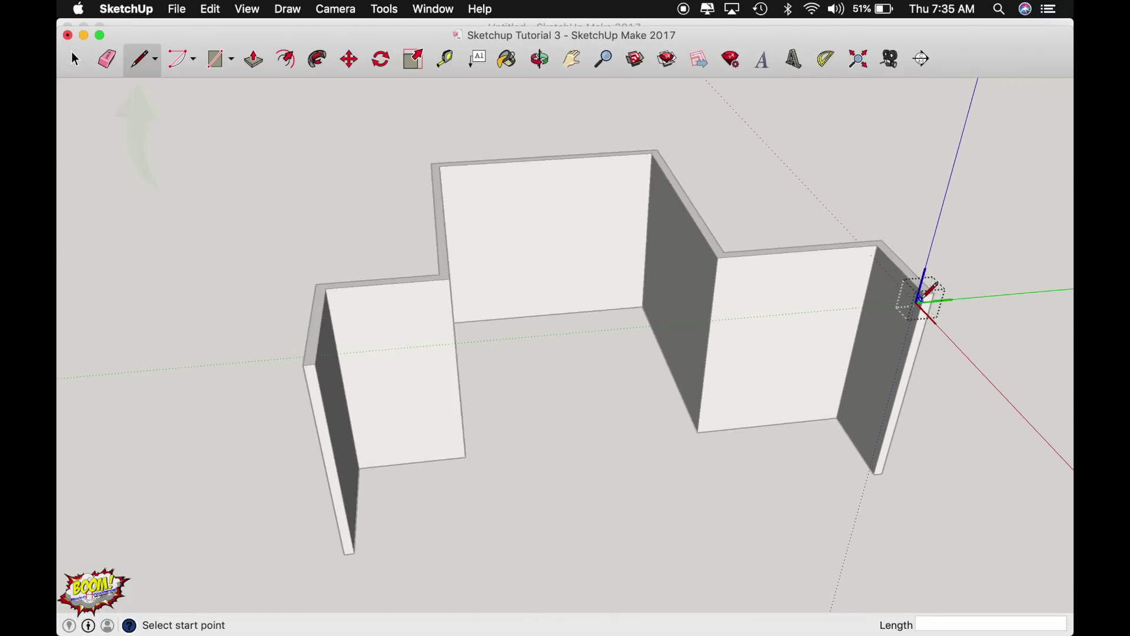
pyautogui.moveTo(930, 290); pyautogui.dragTo(895, 353, button='middle')
pyautogui.moveTo(834, 338); pyautogui.dragTo(778, 316)
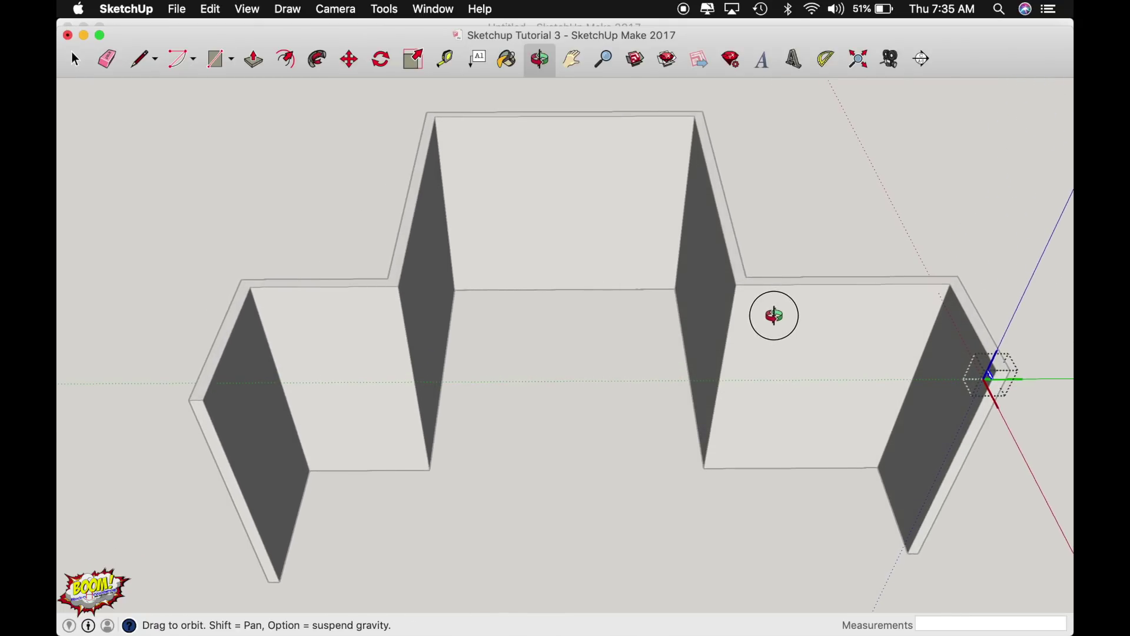
# Draw a line path from the profile corner across the wall tops to the left wall's lower corner.
pyautogui.press('l')
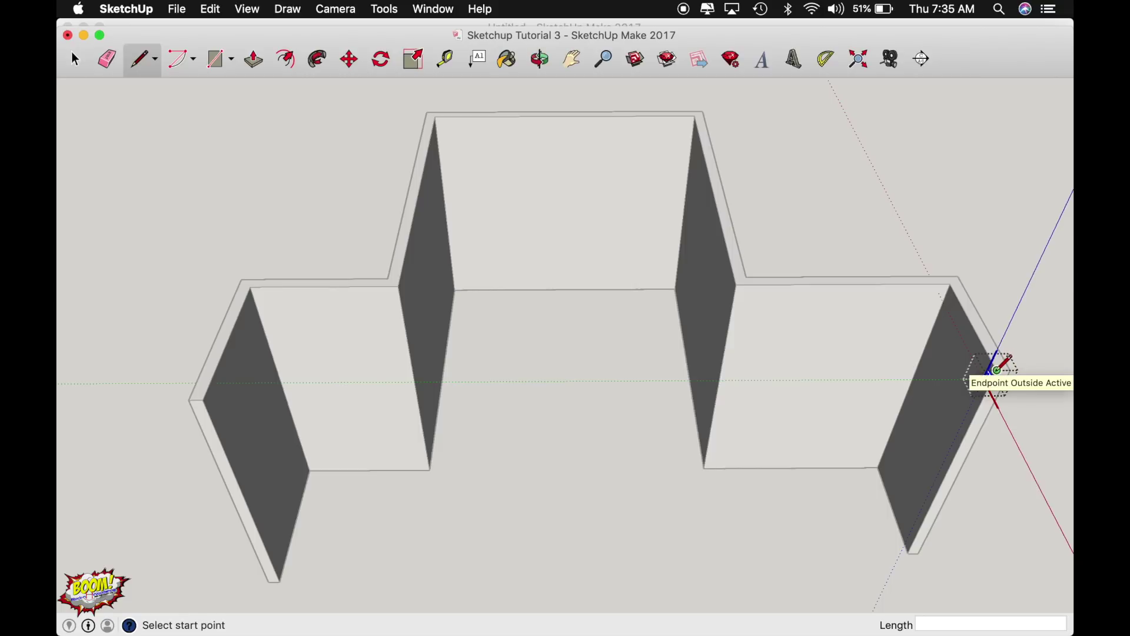
pyautogui.click(997, 369)
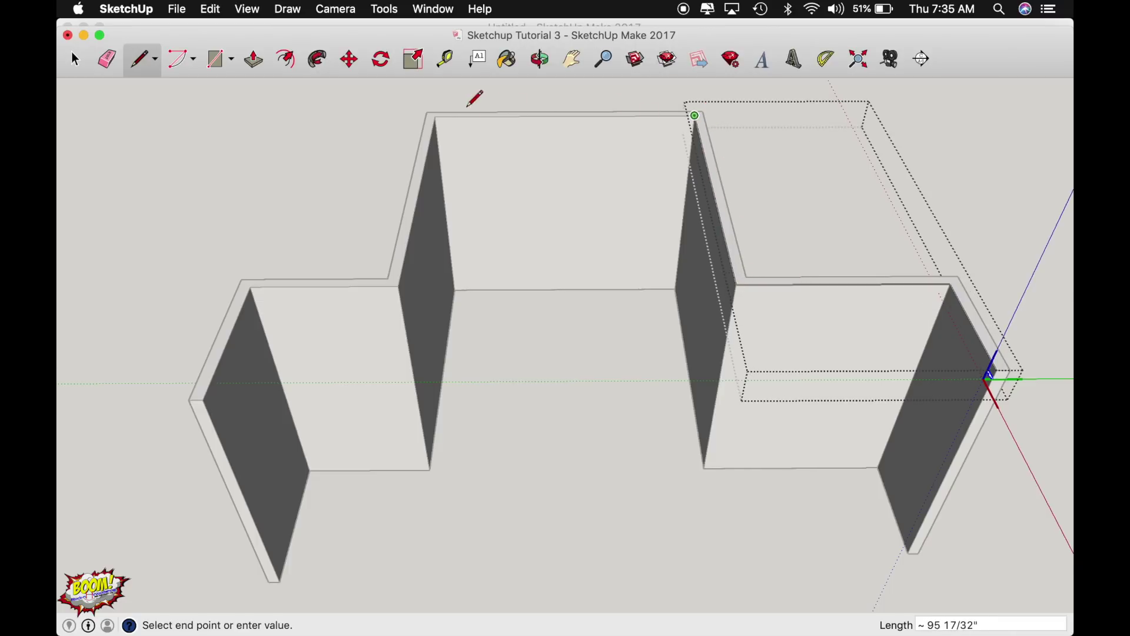
pyautogui.click(399, 286)
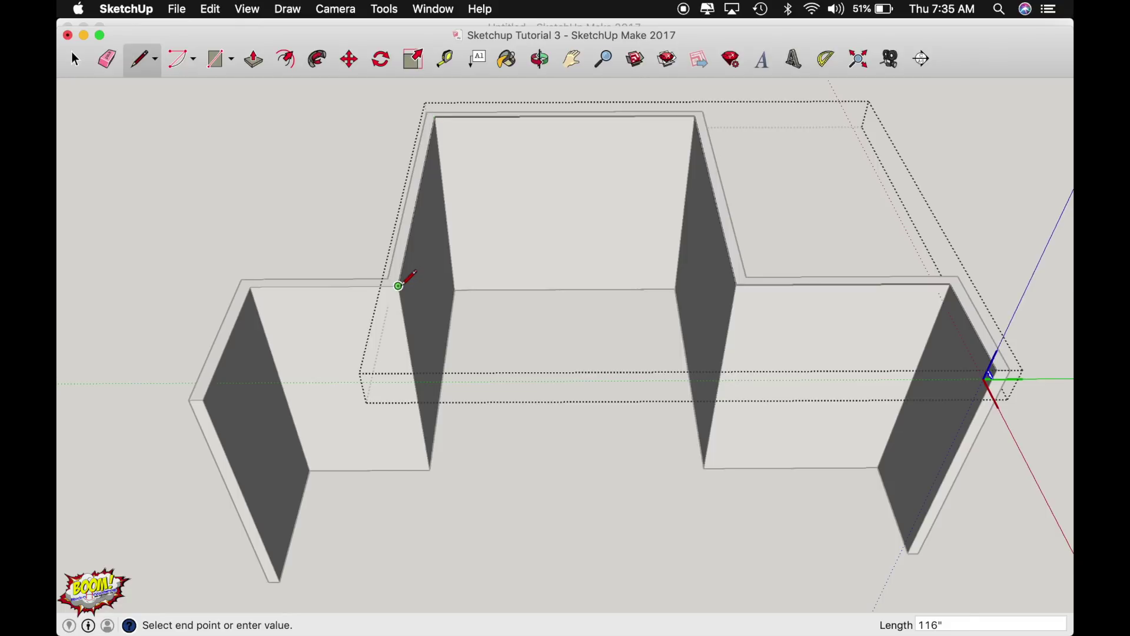
pyautogui.click(251, 287)
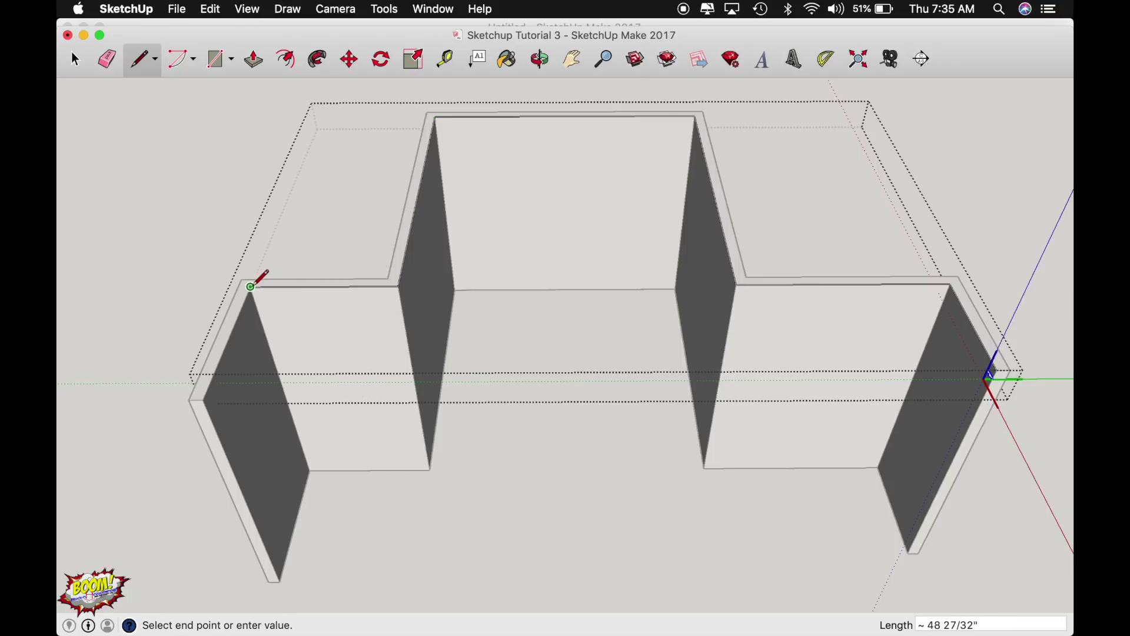
pyautogui.click(203, 401)
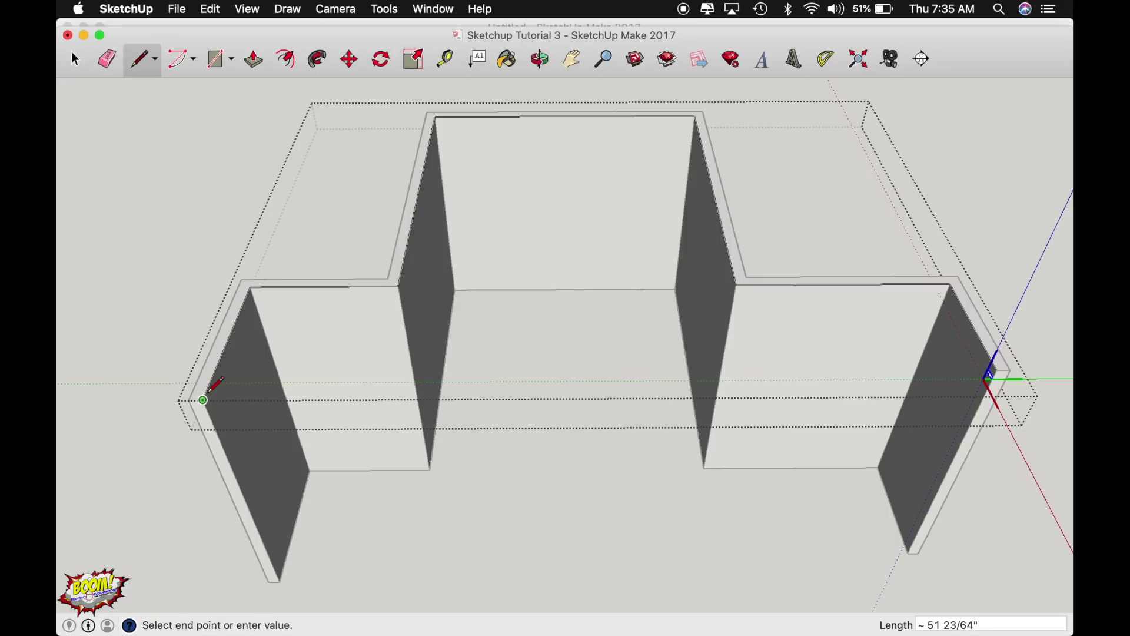
pyautogui.press('o')
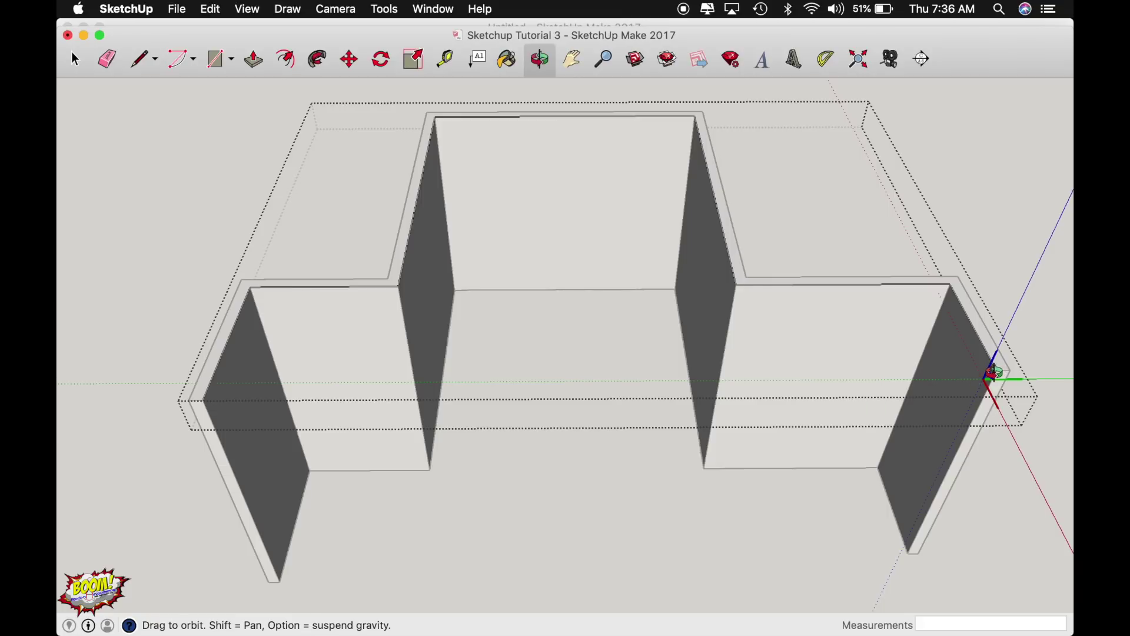
# Select the traced wall-top path next to the crown profile at the end wall corner.
pyautogui.scroll(10, 994, 372)
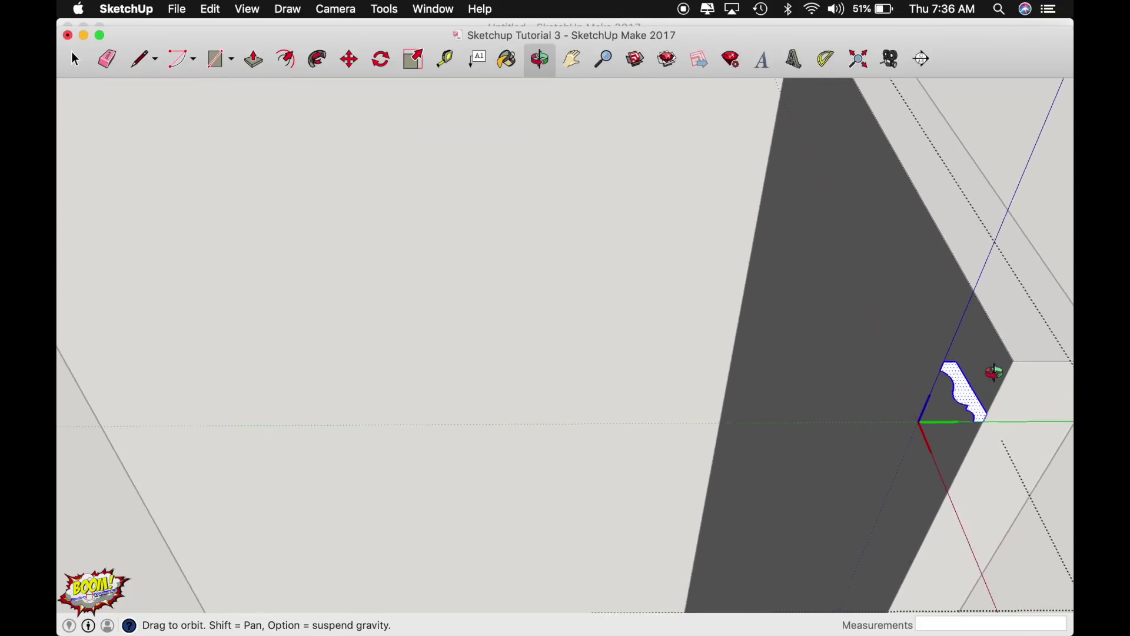
pyautogui.moveTo(994, 372); pyautogui.dragTo(1000, 243)
pyautogui.keyDown('shift'); pyautogui.moveTo(930, 312); pyautogui.dragTo(766, 373); pyautogui.keyUp('shift')
pyautogui.press('space')
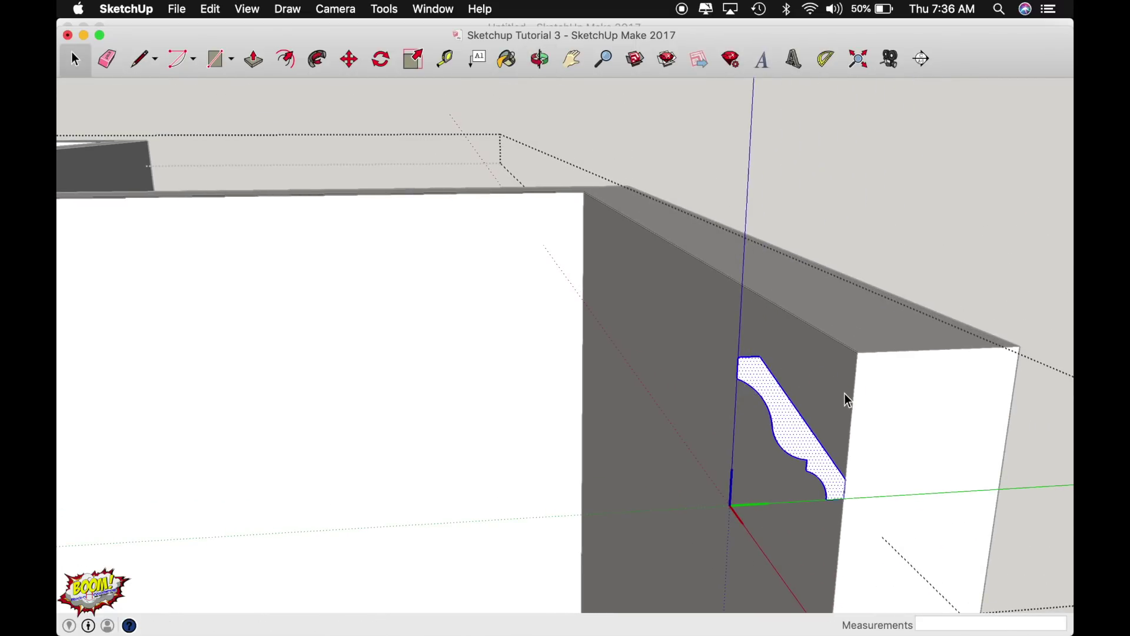
pyautogui.click(846, 352)
pyautogui.press('o')
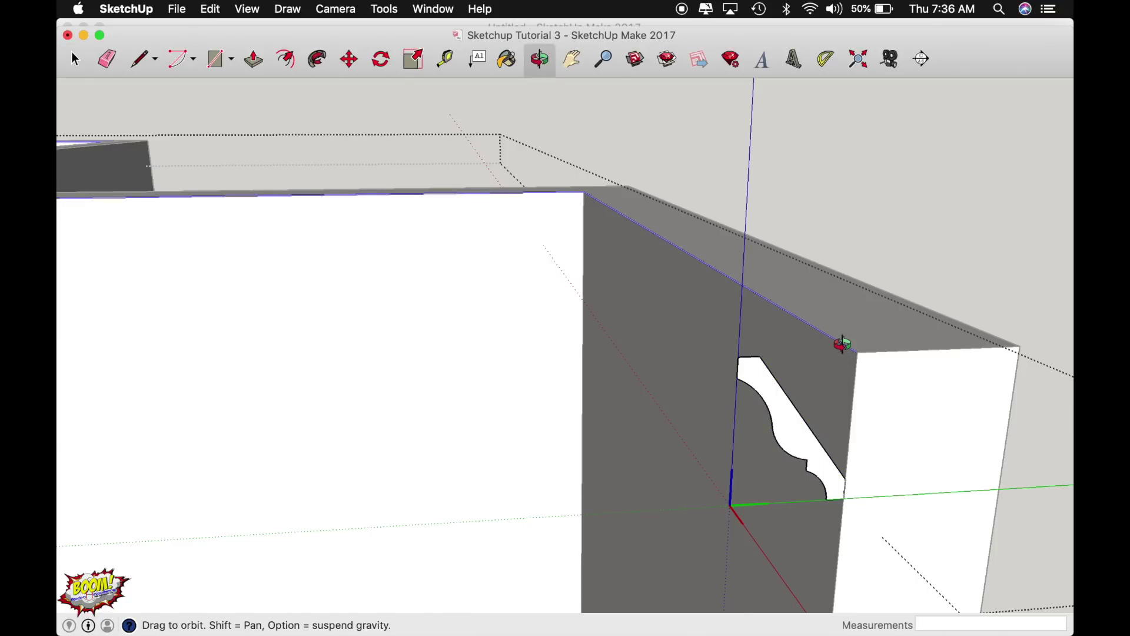
pyautogui.moveTo(844, 352); pyautogui.dragTo(846, 393)
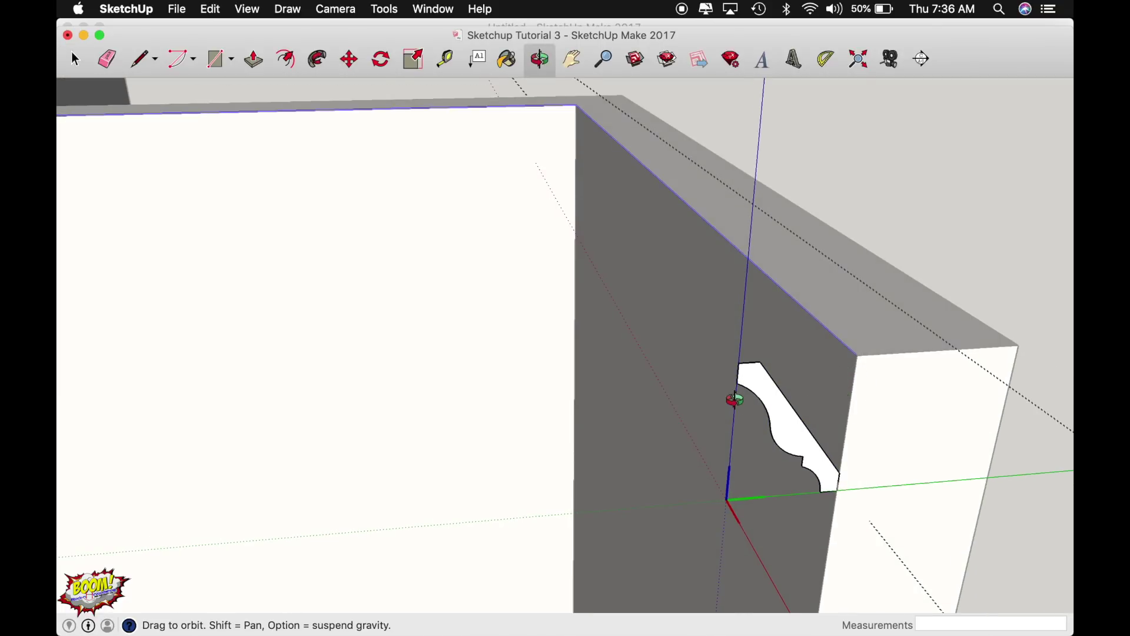
pyautogui.scroll(-8, 734, 400)
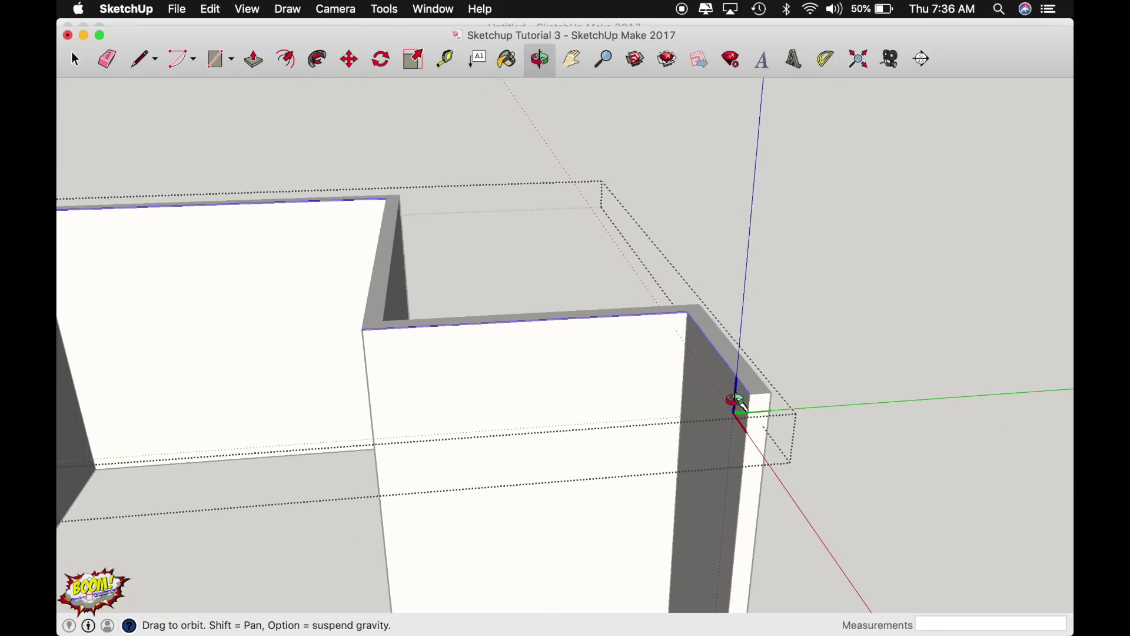
pyautogui.scroll(-8, 738, 404)
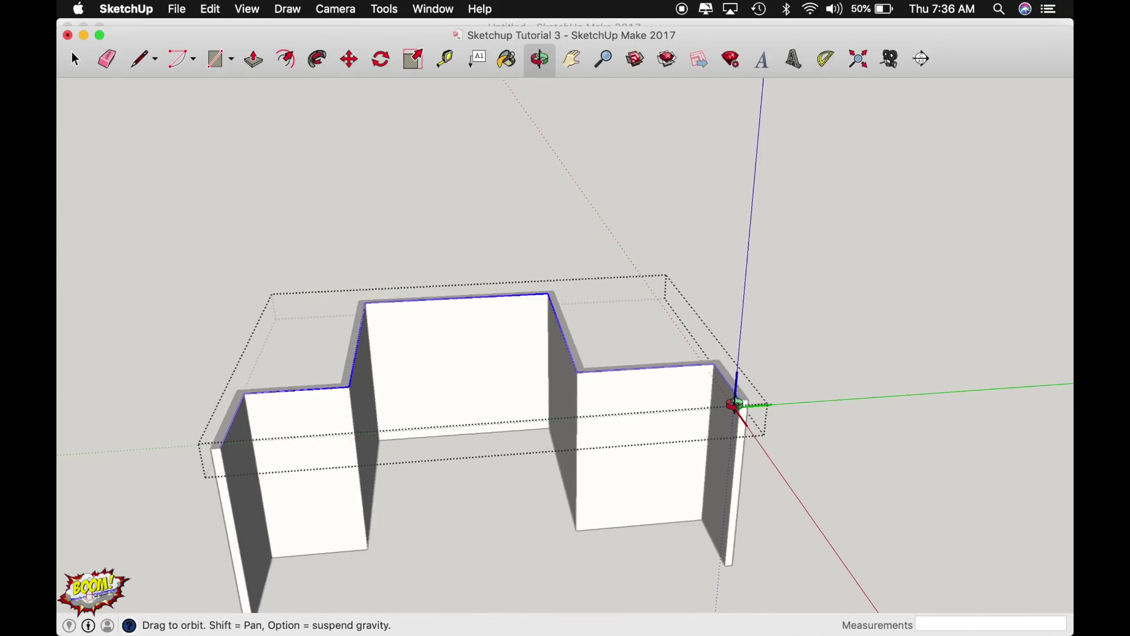
pyautogui.scroll(3, 737, 404)
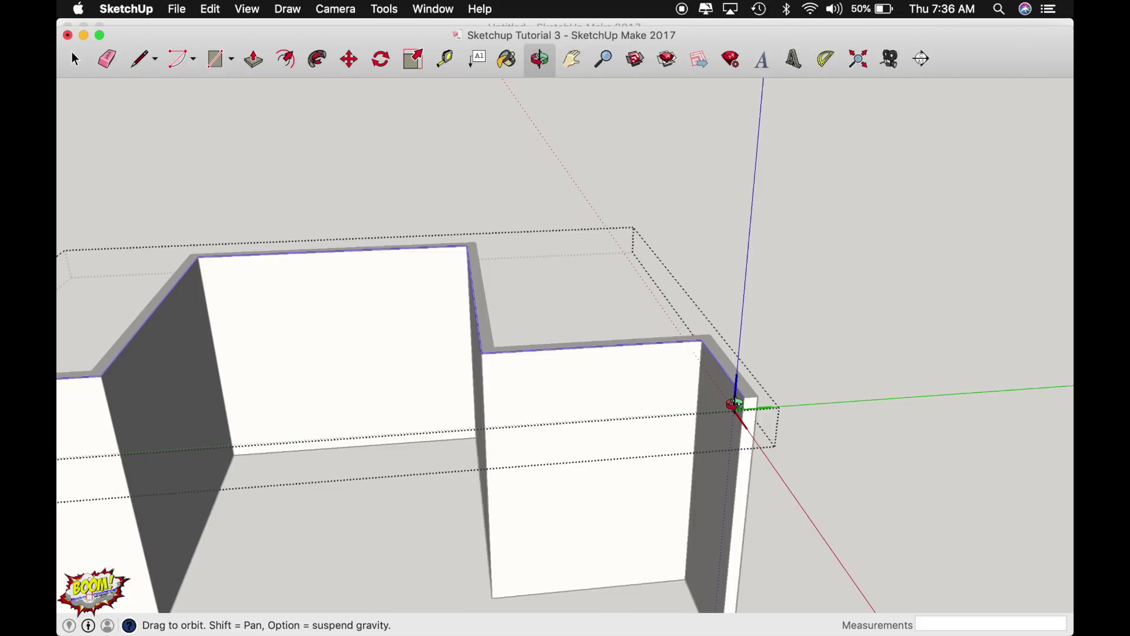
pyautogui.scroll(10, 744, 400)
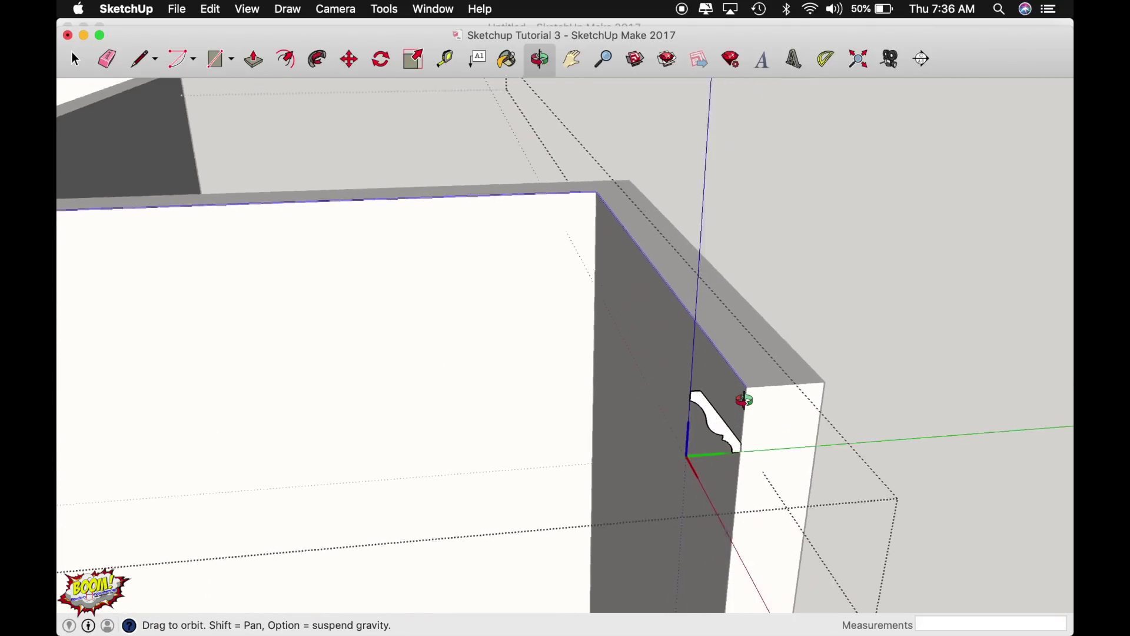
pyautogui.moveTo(744, 401); pyautogui.dragTo(832, 346)
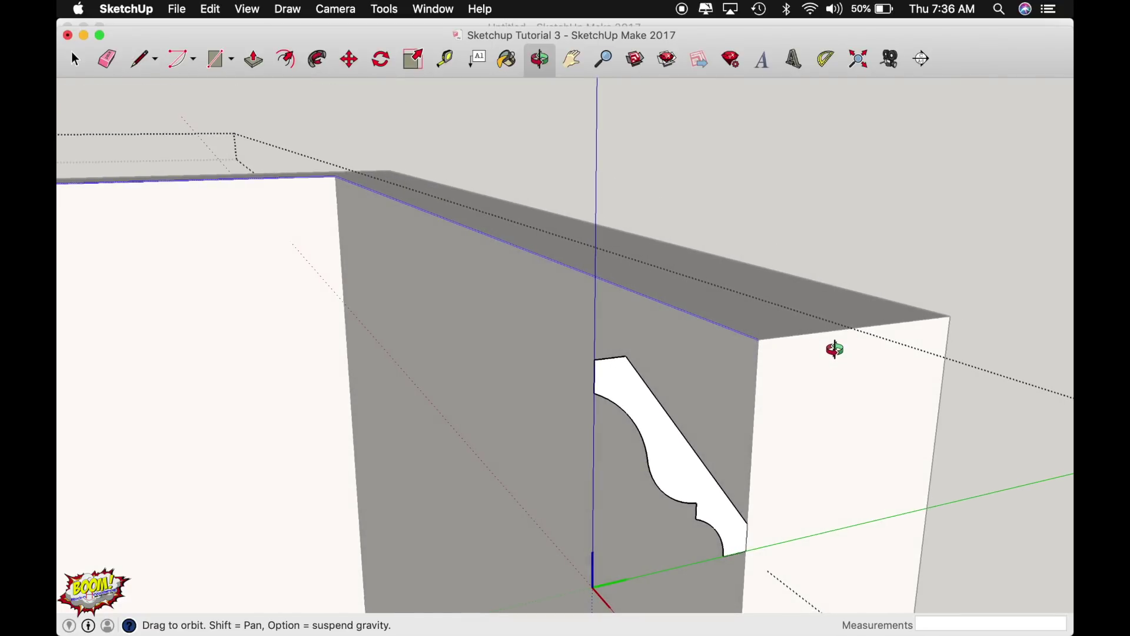
# Move the path 3 5/8" down from its corner endpoint to the profile's lower endpoint, then check it.
pyautogui.press('m')
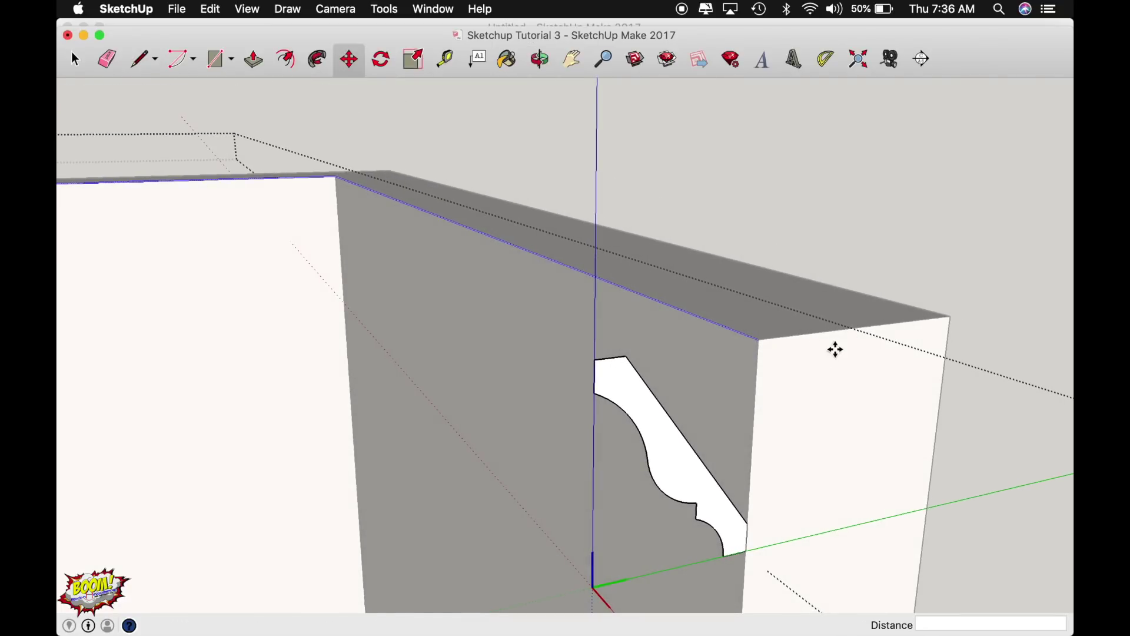
pyautogui.click(758, 341)
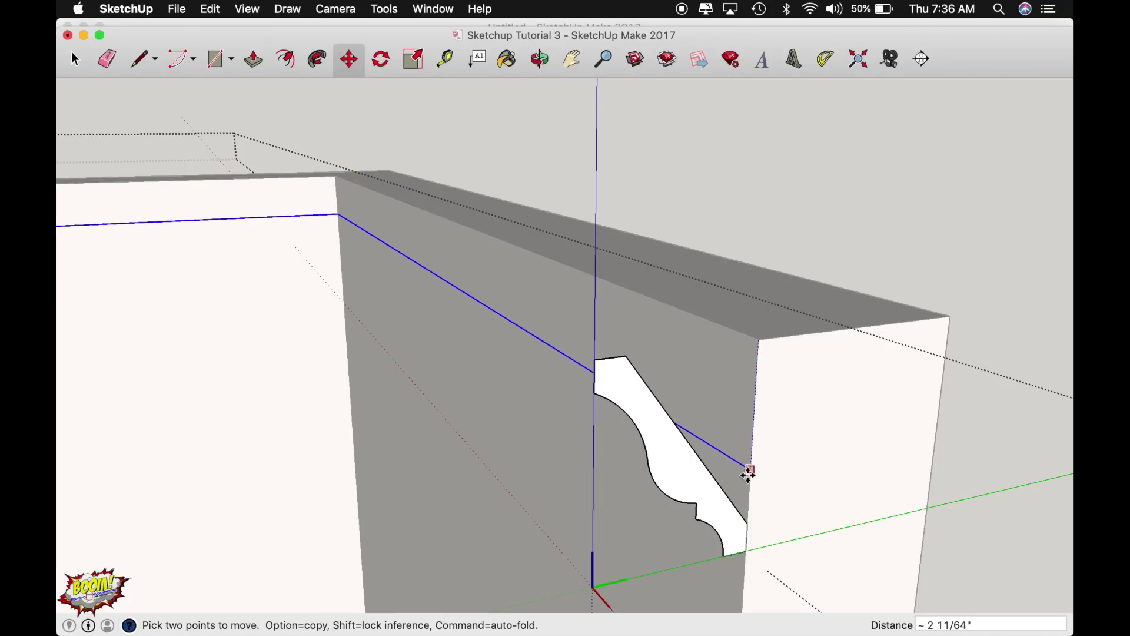
pyautogui.click(748, 553)
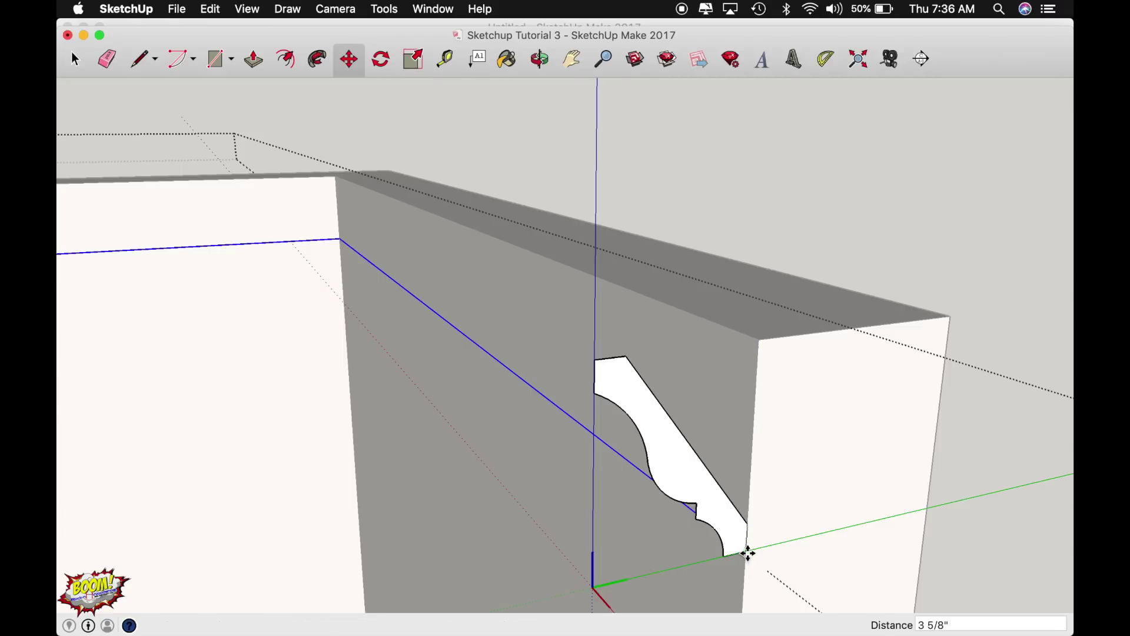
pyautogui.press('o')
pyautogui.moveTo(582, 405); pyautogui.dragTo(690, 403)
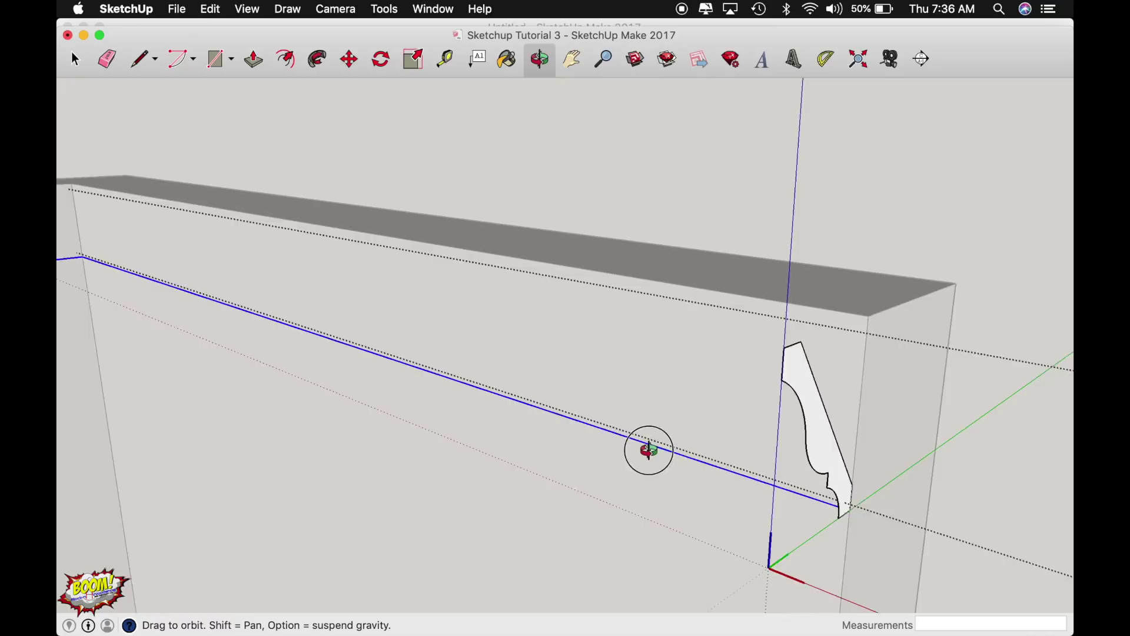
pyautogui.moveTo(648, 451); pyautogui.dragTo(700, 307)
pyautogui.moveTo(352, 316); pyautogui.dragTo(665, 306)
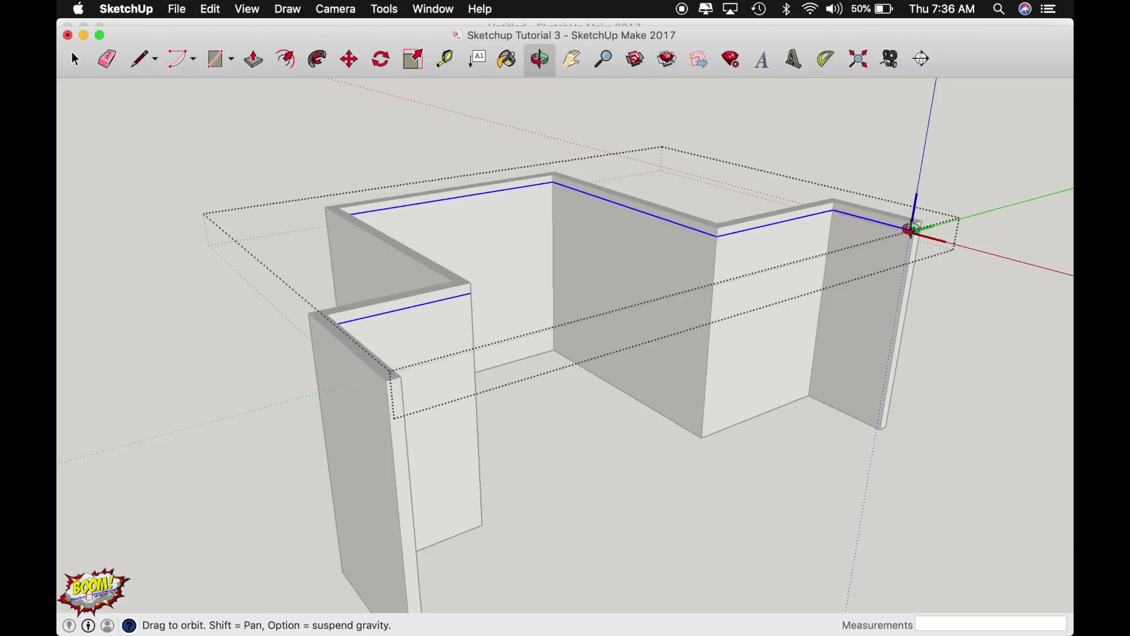
pyautogui.scroll(10, 912, 229)
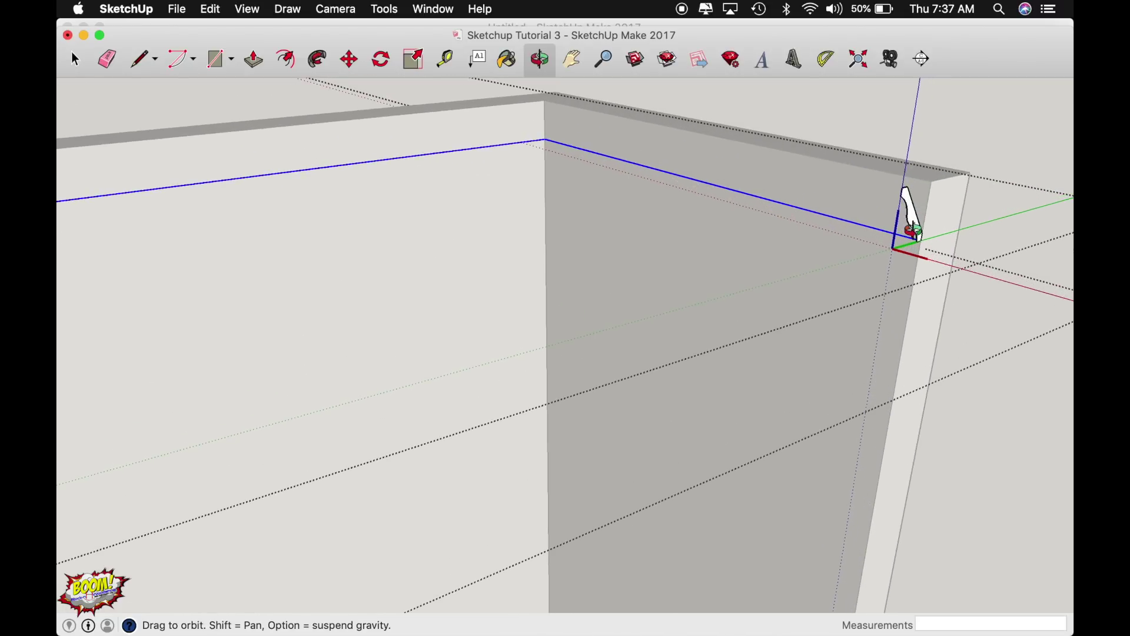
pyautogui.scroll(3, 912, 230)
pyautogui.moveTo(913, 227); pyautogui.dragTo(818, 308)
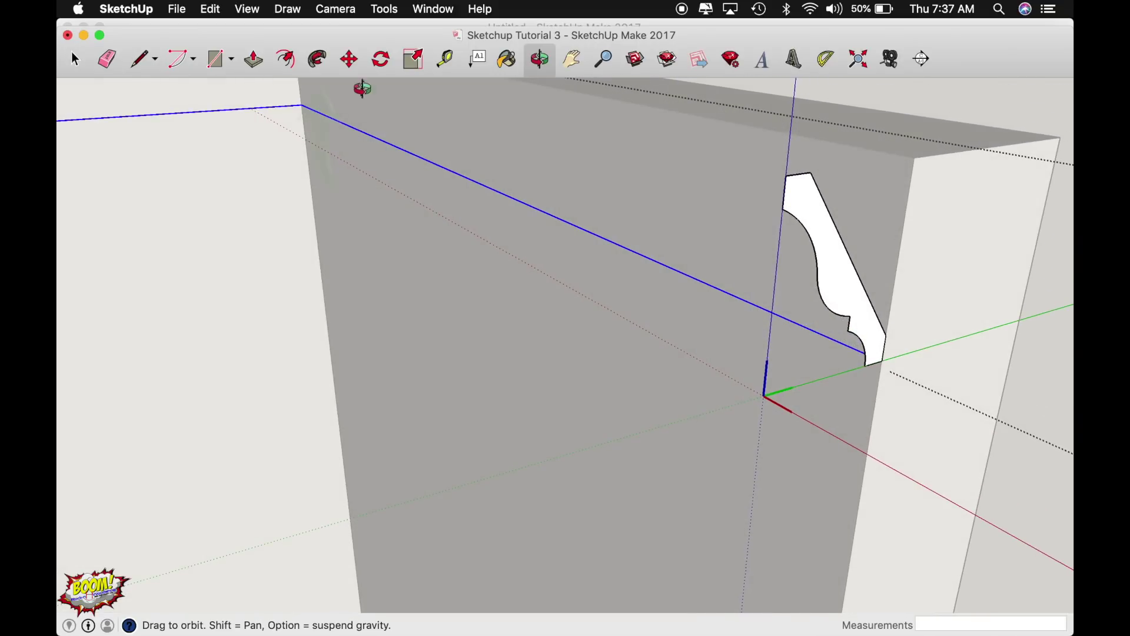
# Choose the Follow Me tool from the toolbar to extrude the crown profile.
pyautogui.click(318, 60)
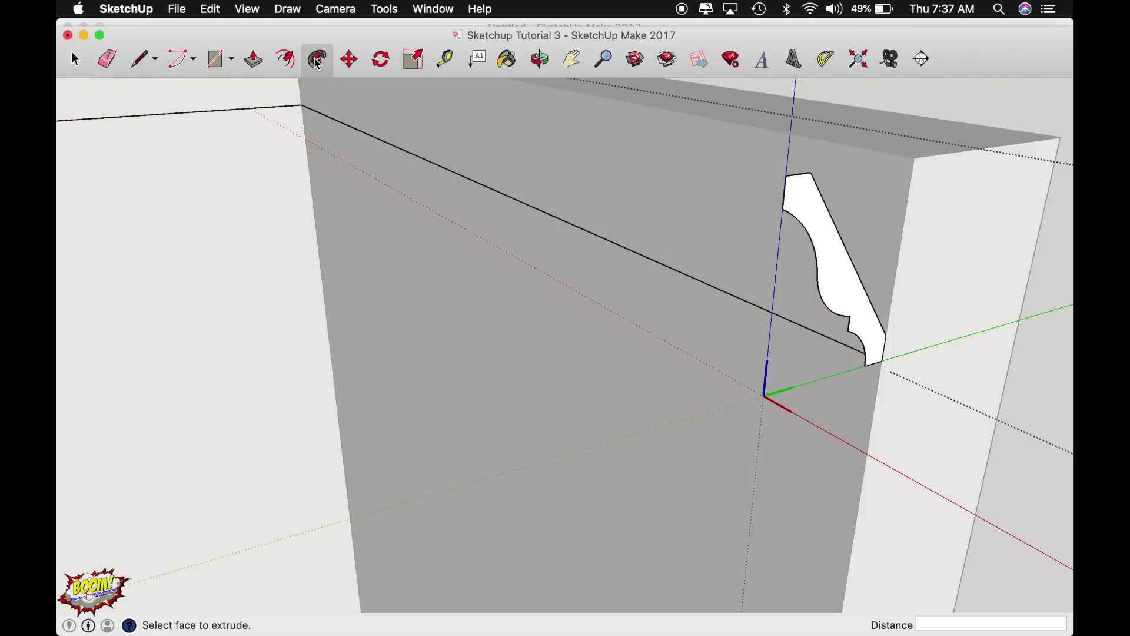
# Sweep the crown profile along the selected path so molding runs across every wall top.
pyautogui.click(837, 287)
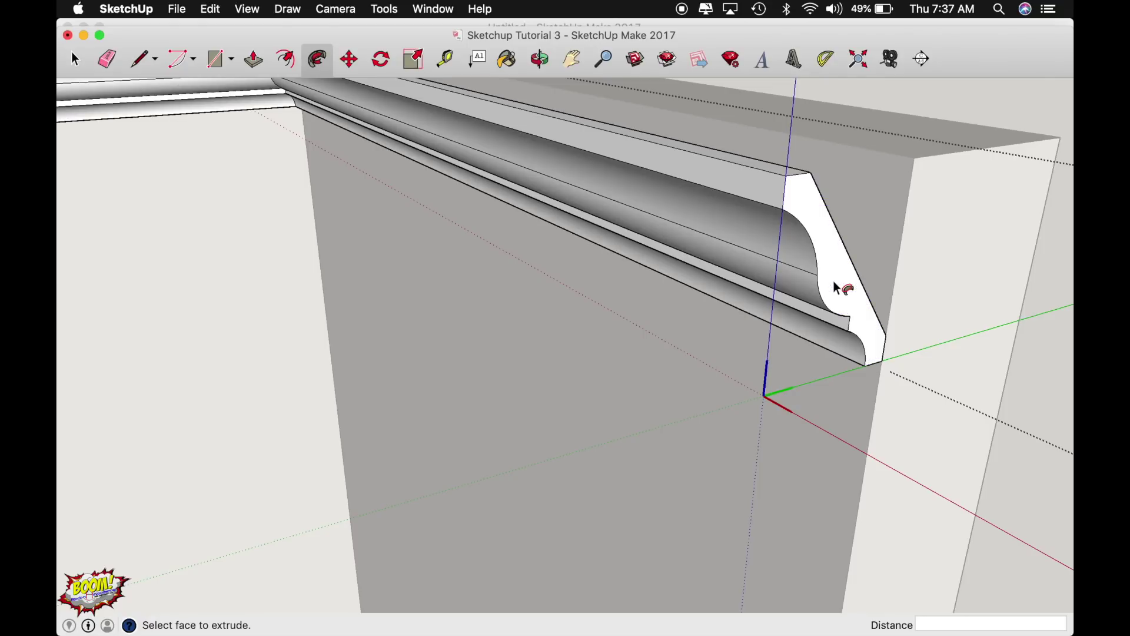
pyautogui.press('o')
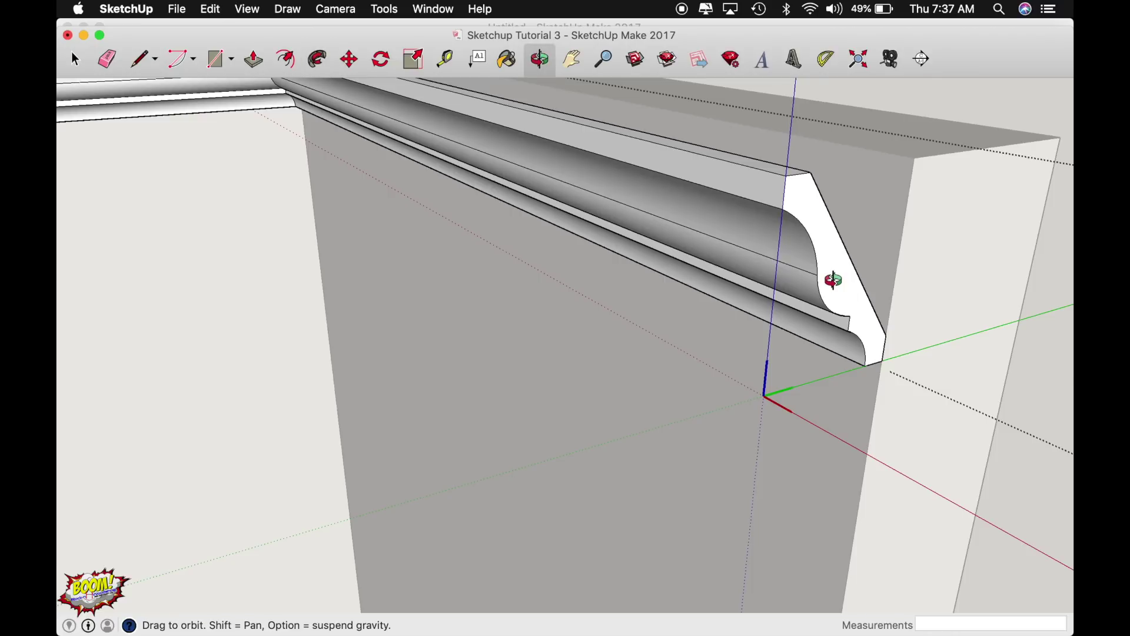
pyautogui.scroll(-15, 833, 281)
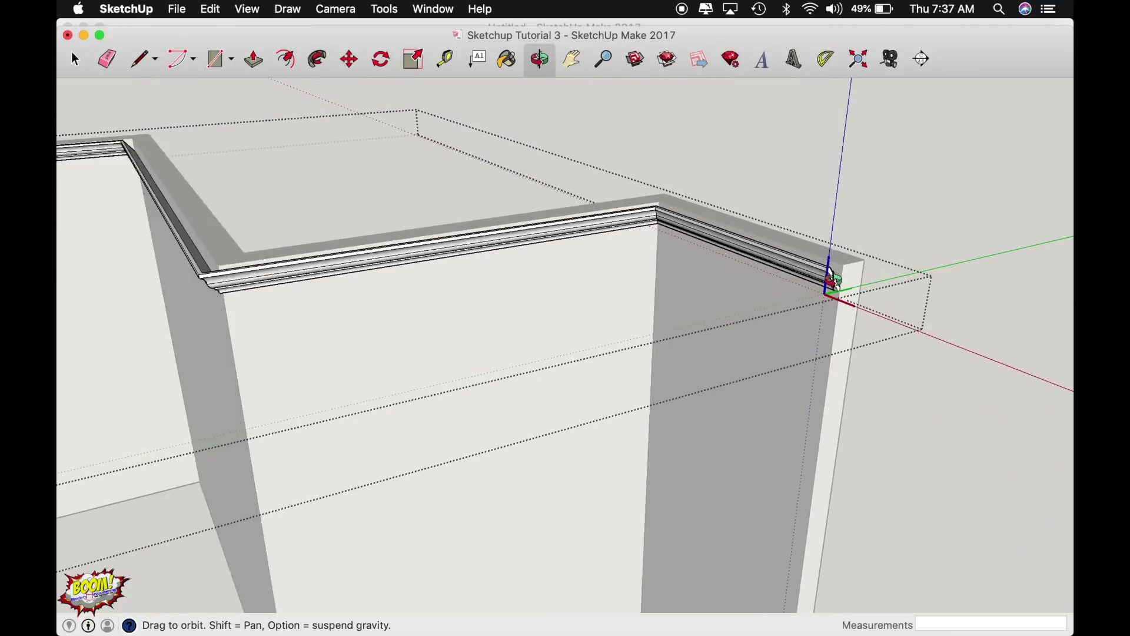
pyautogui.scroll(-10, 834, 281)
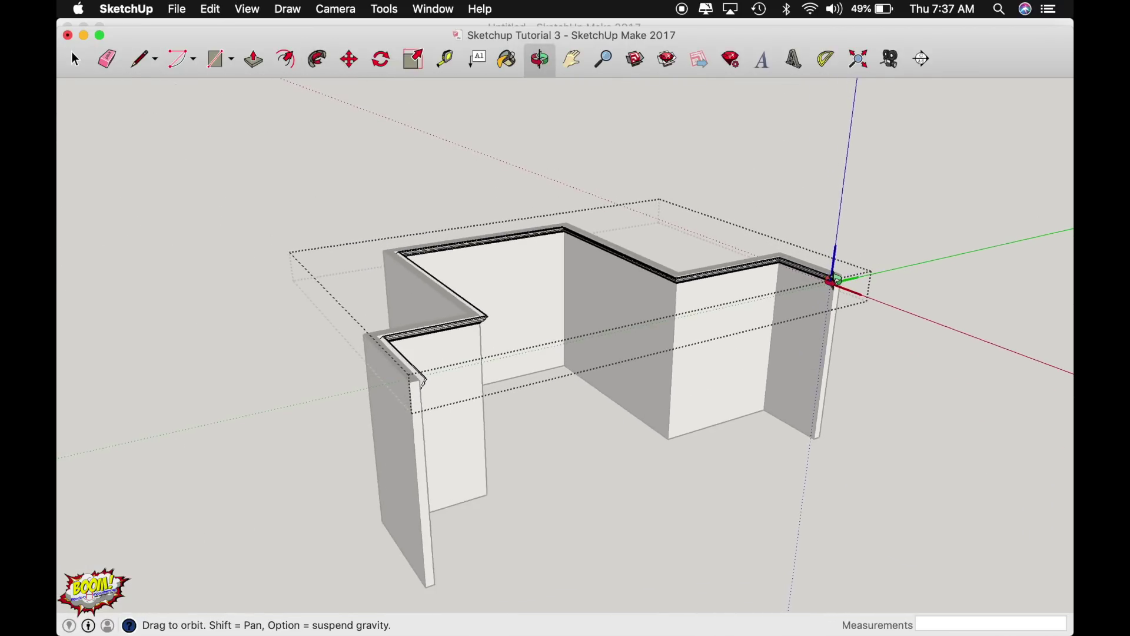
pyautogui.moveTo(833, 280); pyautogui.dragTo(463, 278)
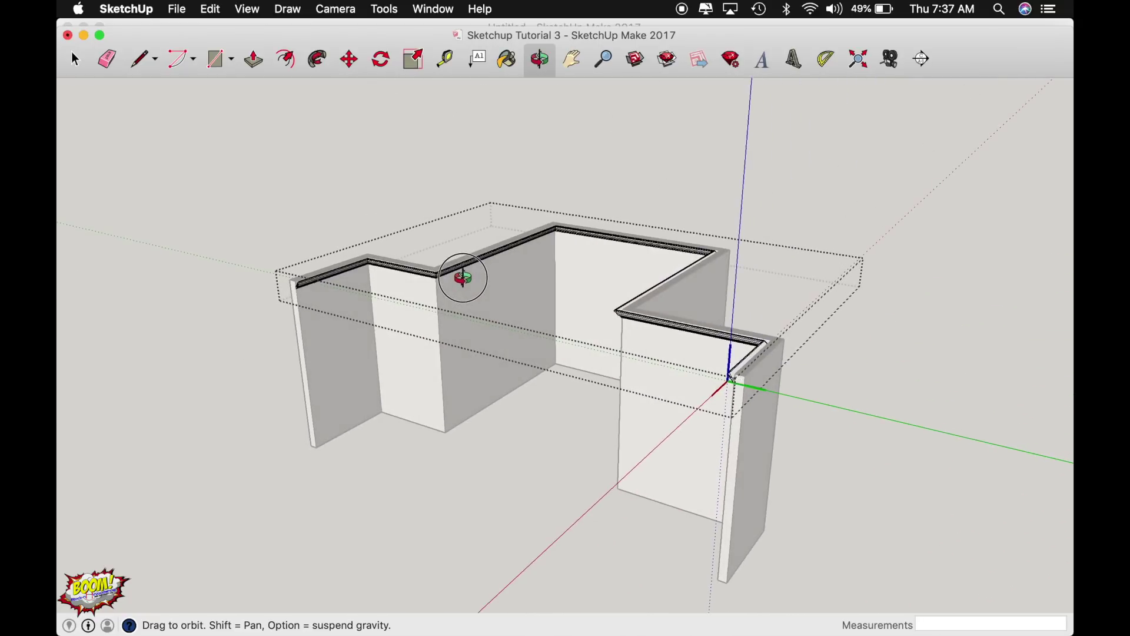
# Inspect the mitred molding corners and the full wall model from several angles.
pyautogui.scroll(15, 434, 276)
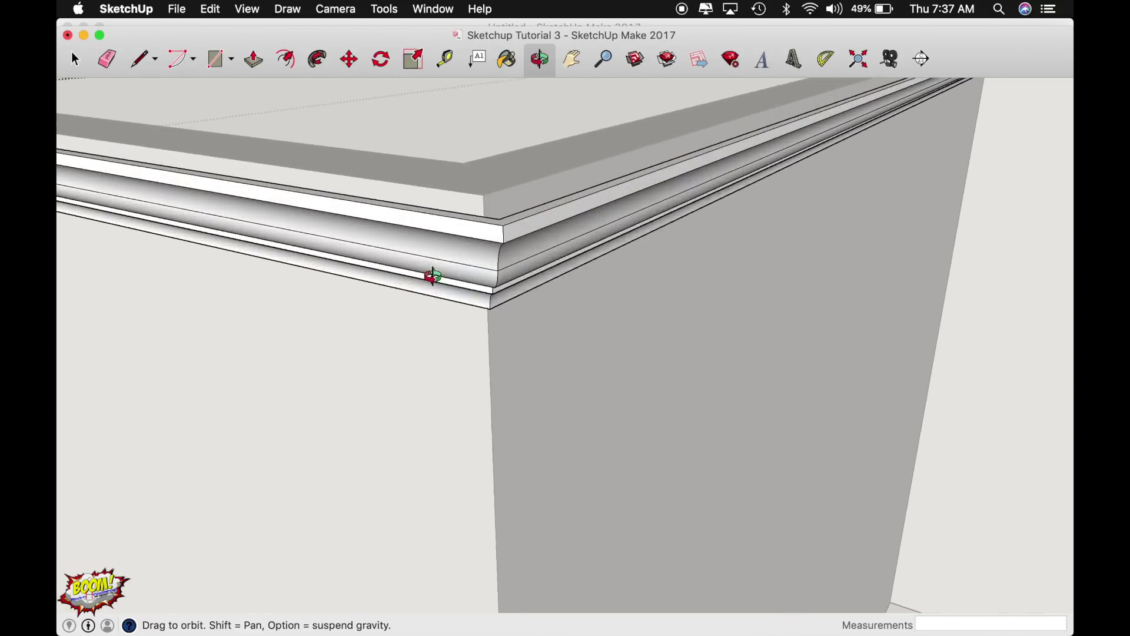
pyautogui.moveTo(449, 259); pyautogui.dragTo(847, 235)
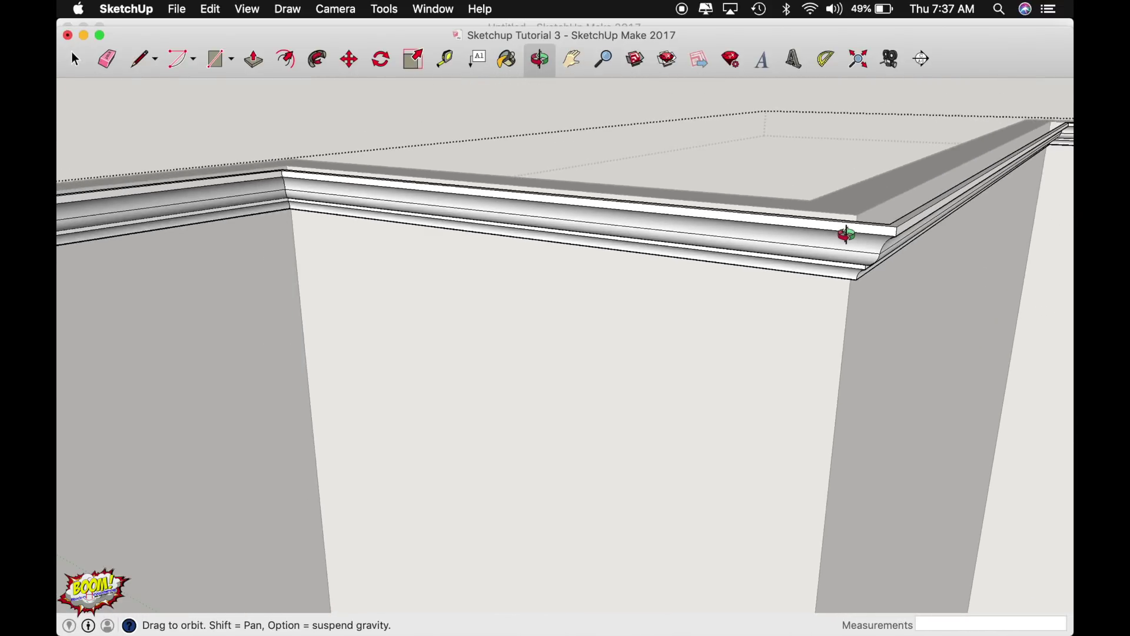
pyautogui.scroll(5, 278, 184)
pyautogui.moveTo(278, 182); pyautogui.dragTo(438, 129)
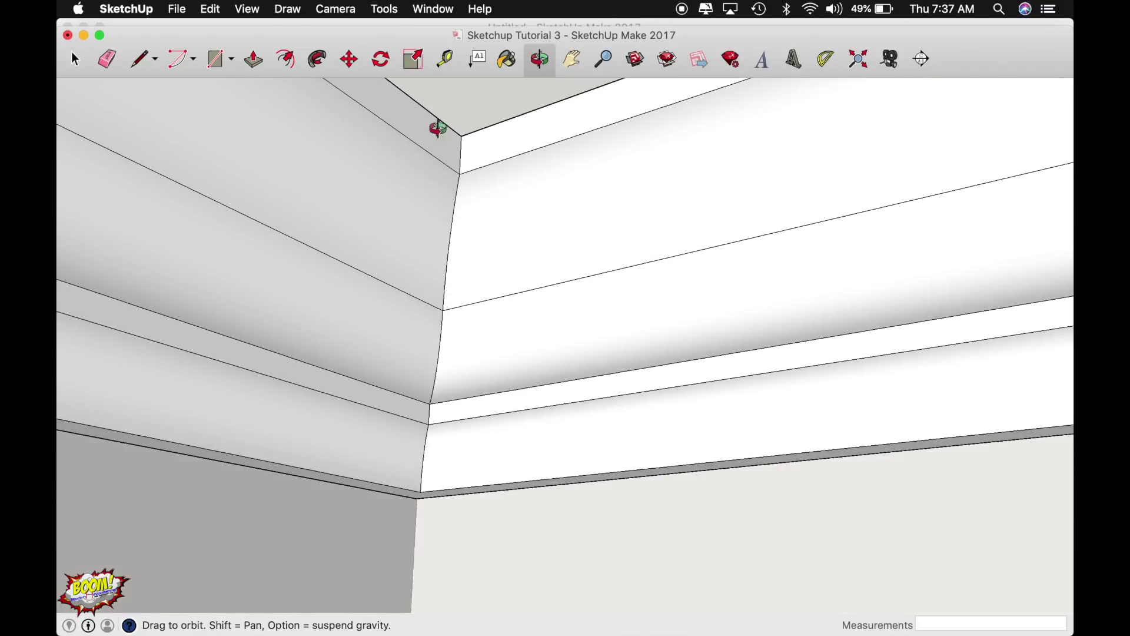
pyautogui.scroll(-10, 444, 334)
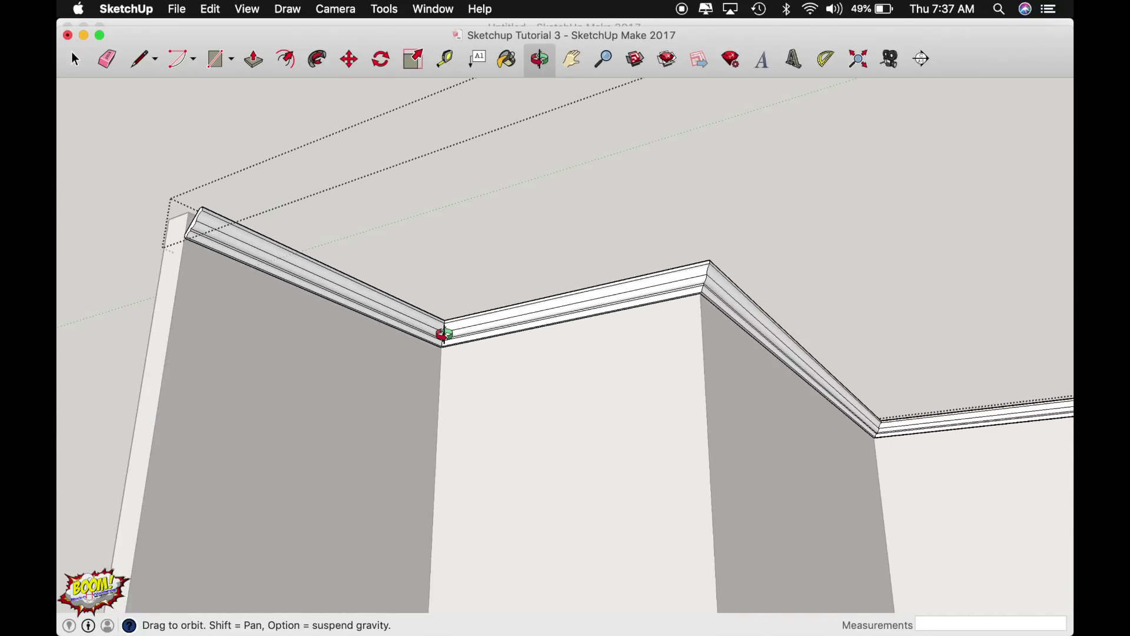
pyautogui.moveTo(441, 328); pyautogui.dragTo(553, 542)
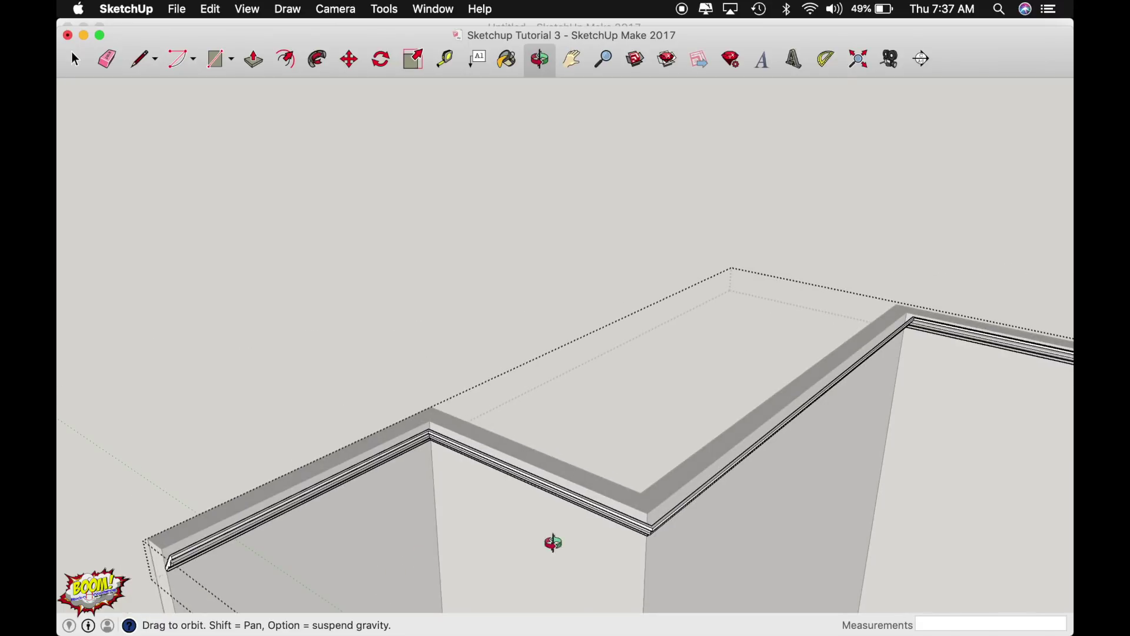
pyautogui.moveTo(647, 521); pyautogui.dragTo(312, 241)
pyautogui.scroll(-5, 312, 242)
pyautogui.scroll(-8, 681, 308)
pyautogui.moveTo(681, 308); pyautogui.dragTo(584, 346)
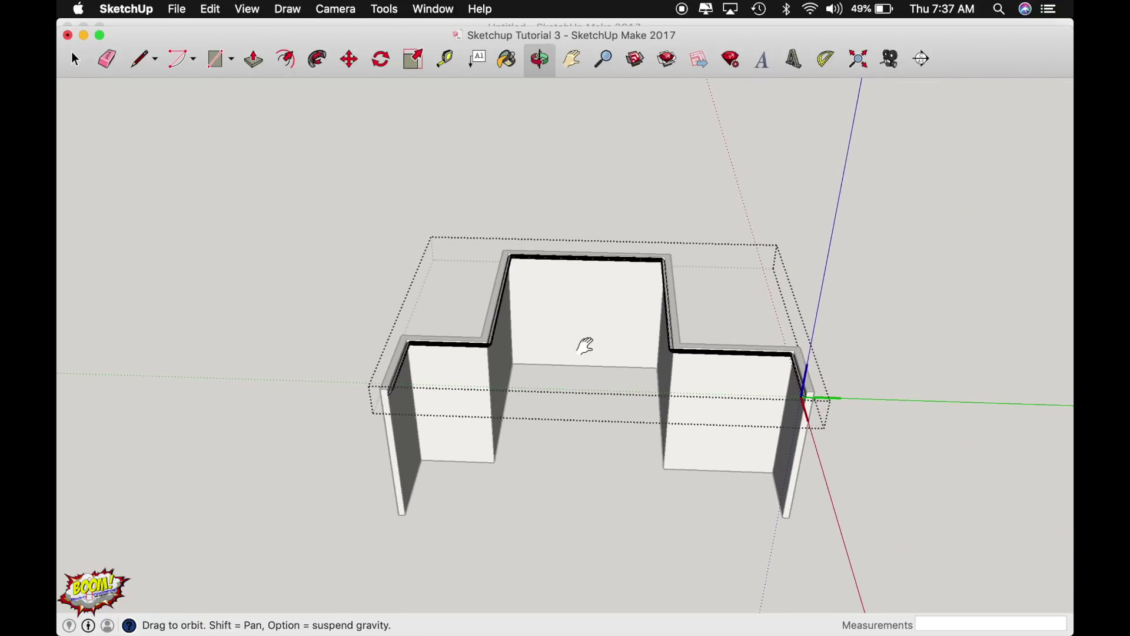
# Close the wall group and view the walls and cabinets together.
pyautogui.press('p')
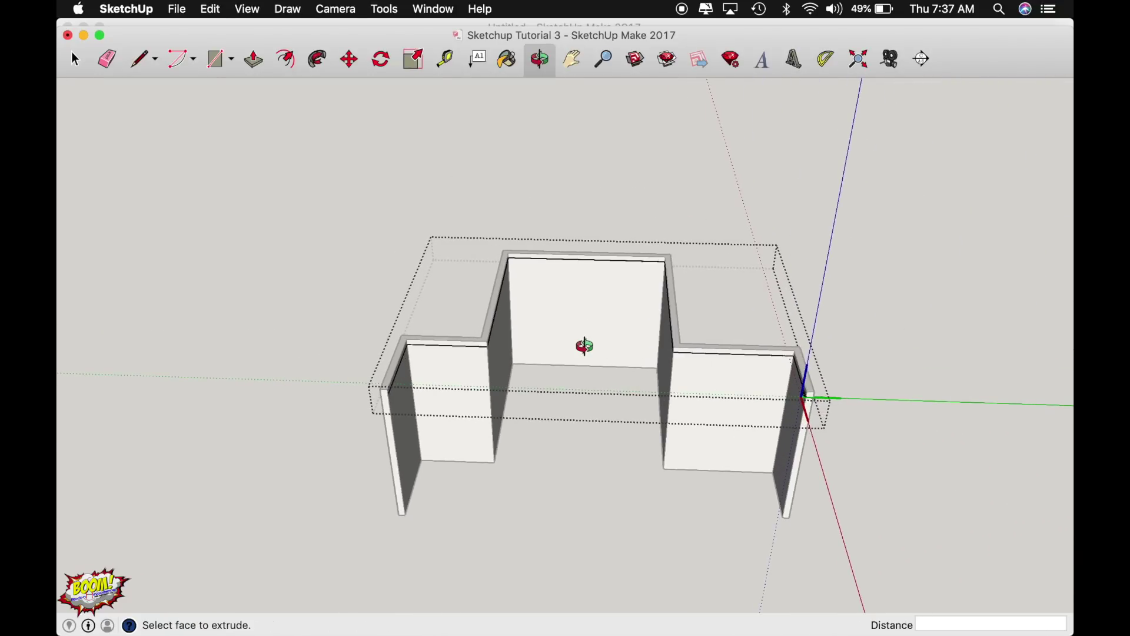
pyautogui.press('space')
pyautogui.click(637, 561)
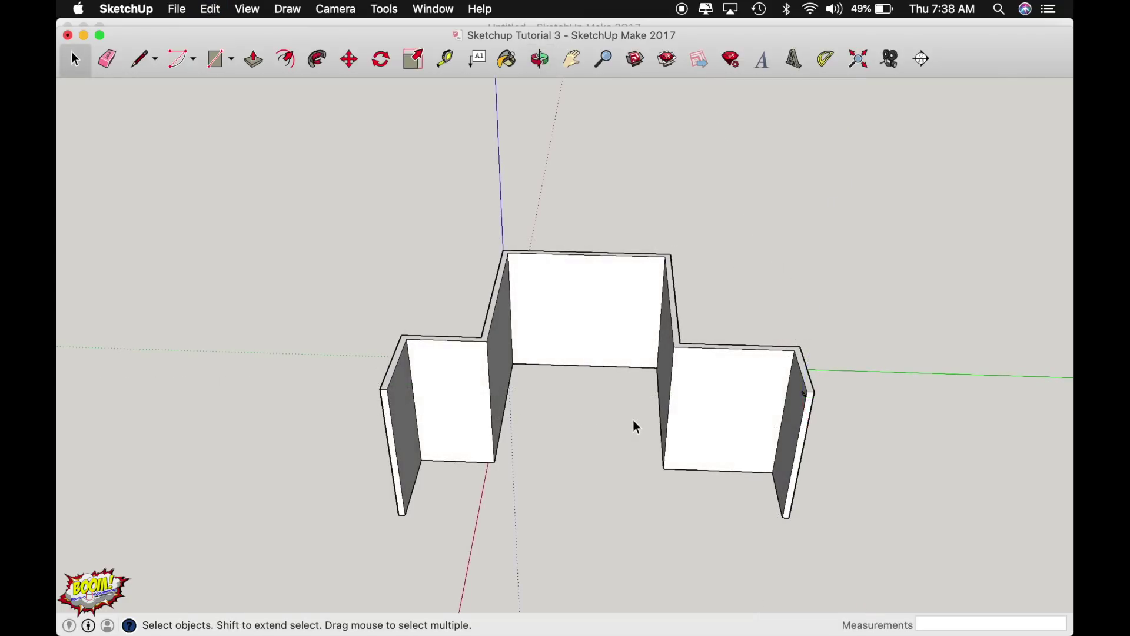
pyautogui.scroll(-5, 598, 475)
pyautogui.press('o')
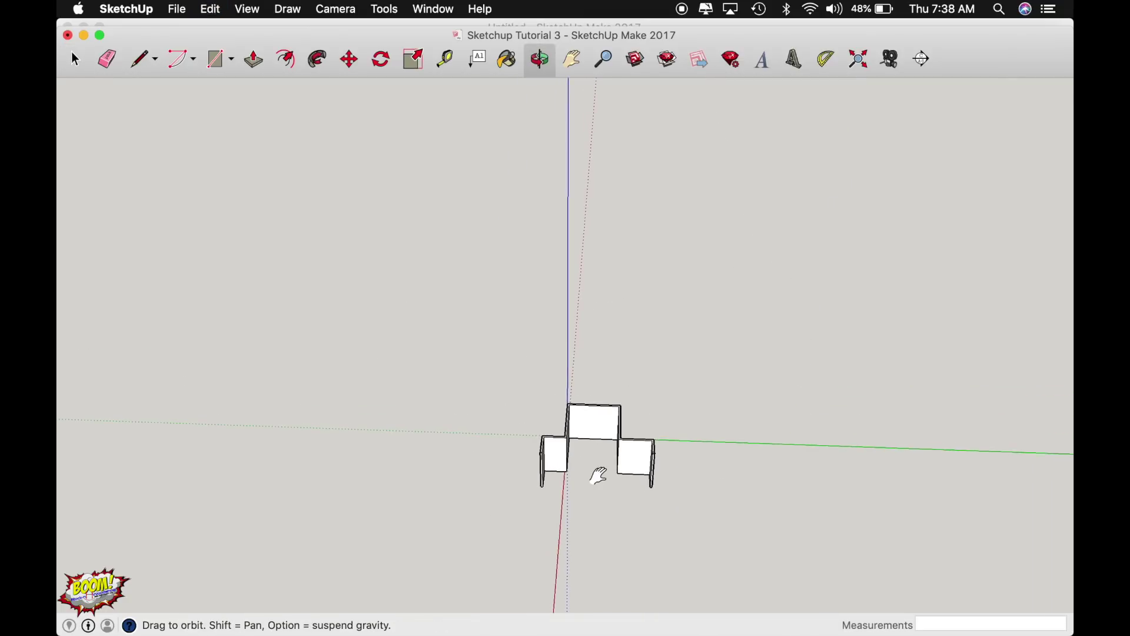
pyautogui.moveTo(599, 476); pyautogui.dragTo(576, 245)
pyautogui.press('space')
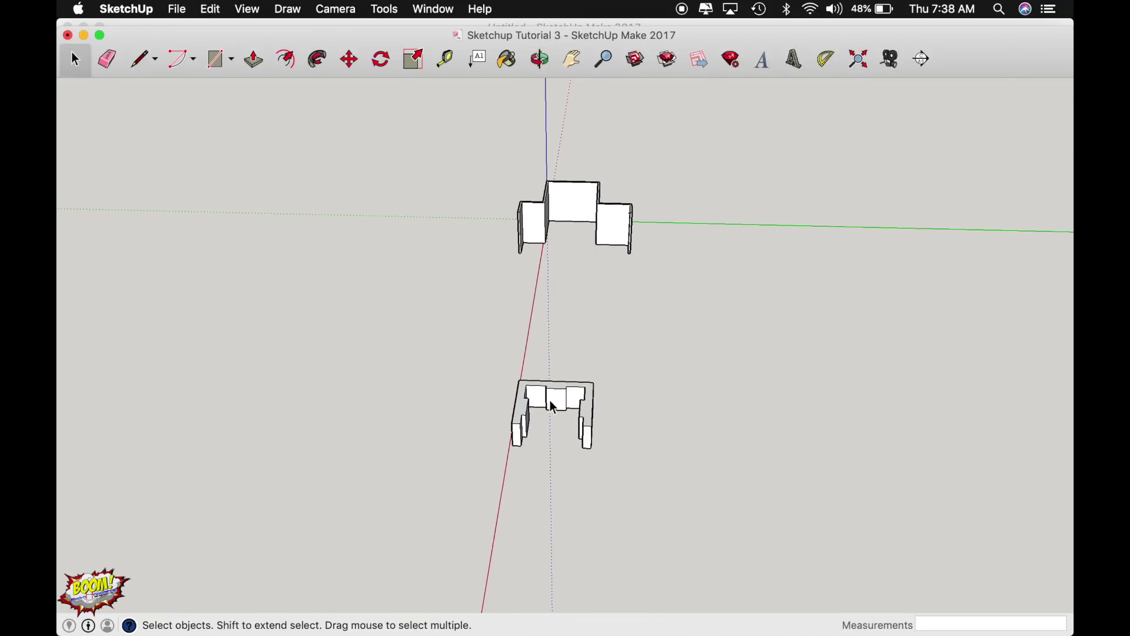
# Move the cabinet group by its corner into the back recess of the U-shaped walls.
pyautogui.press('m')
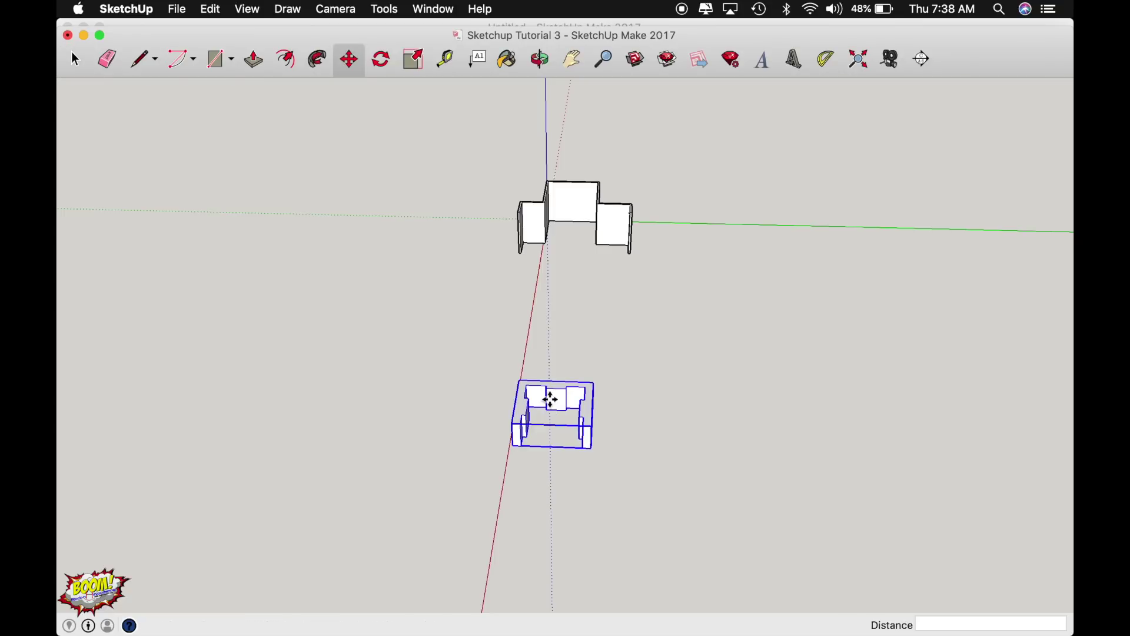
pyautogui.click(595, 386)
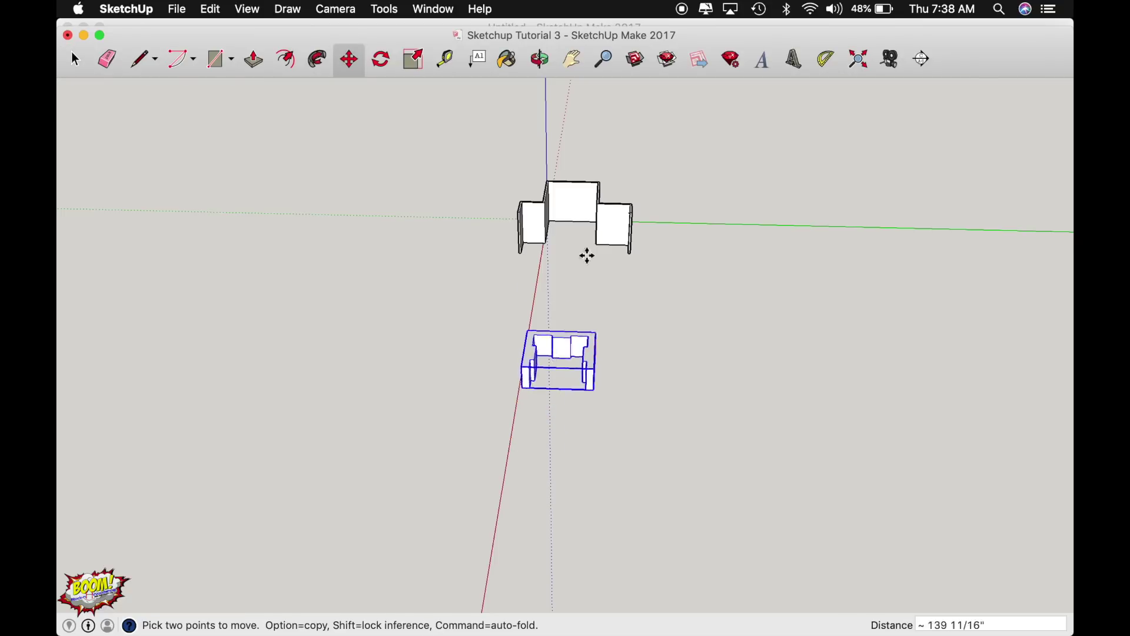
pyautogui.scroll(5, 598, 187)
pyautogui.scroll(3, 598, 187)
pyautogui.click(605, 168)
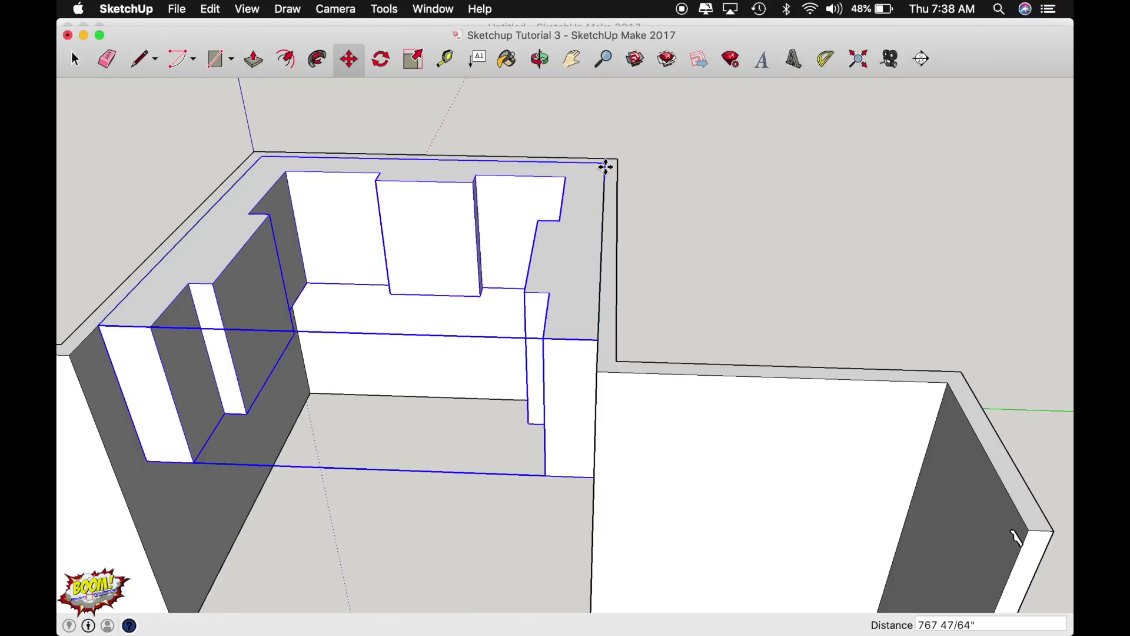
pyautogui.scroll(-8, 506, 306)
pyautogui.press('space')
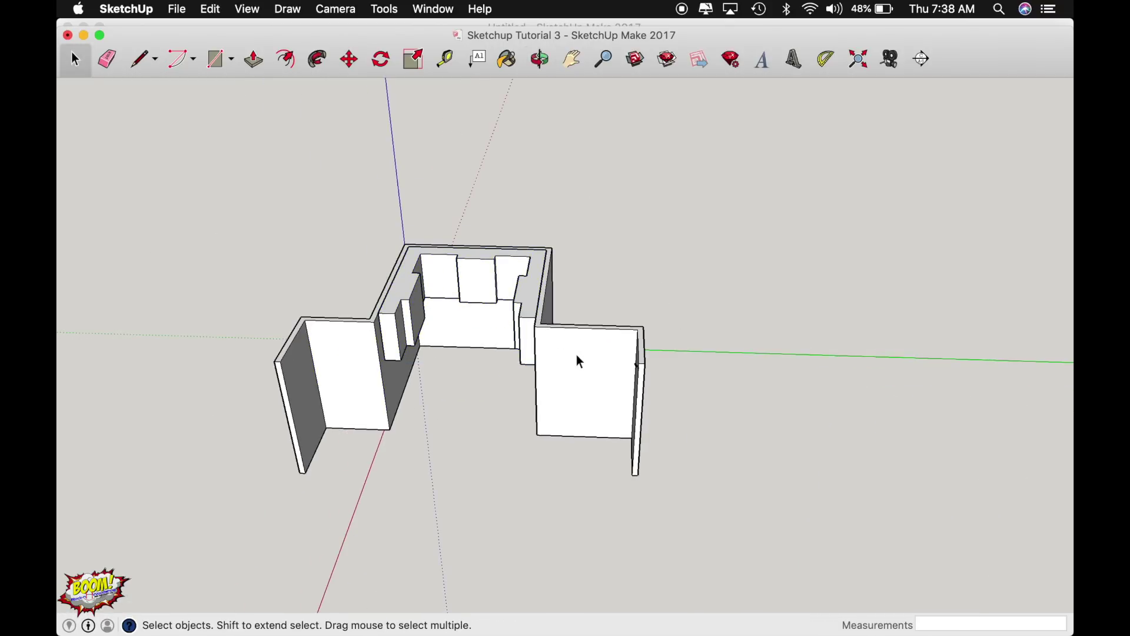
# Open the molding profile group for editing and bring the whole U-shaped room into view.
pyautogui.scroll(6, 634, 371)
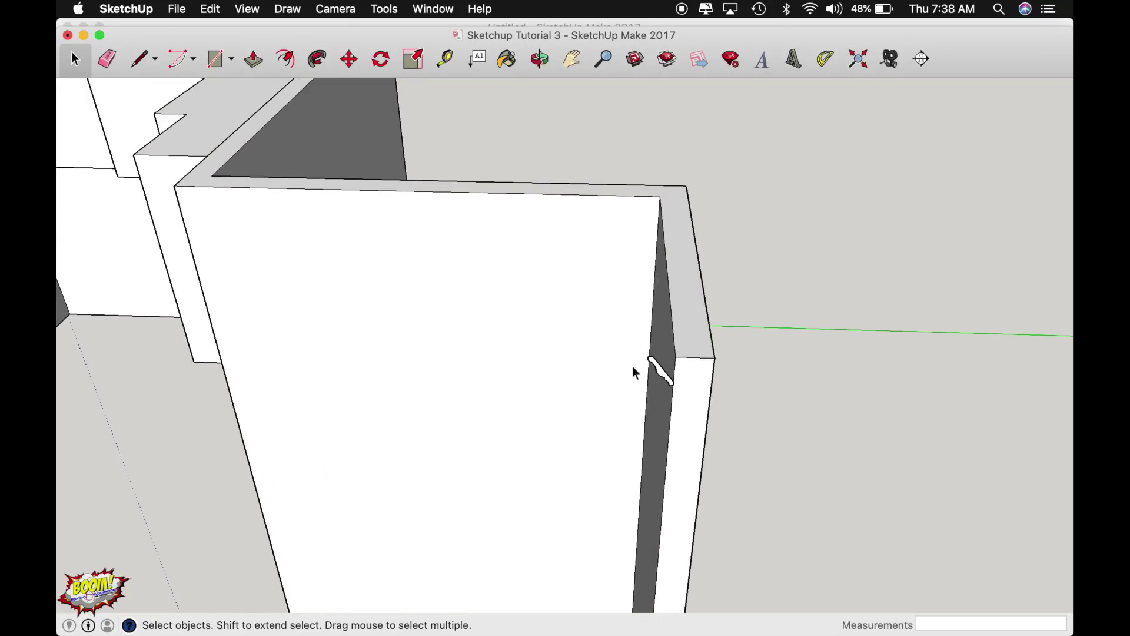
pyautogui.doubleClick(665, 383)
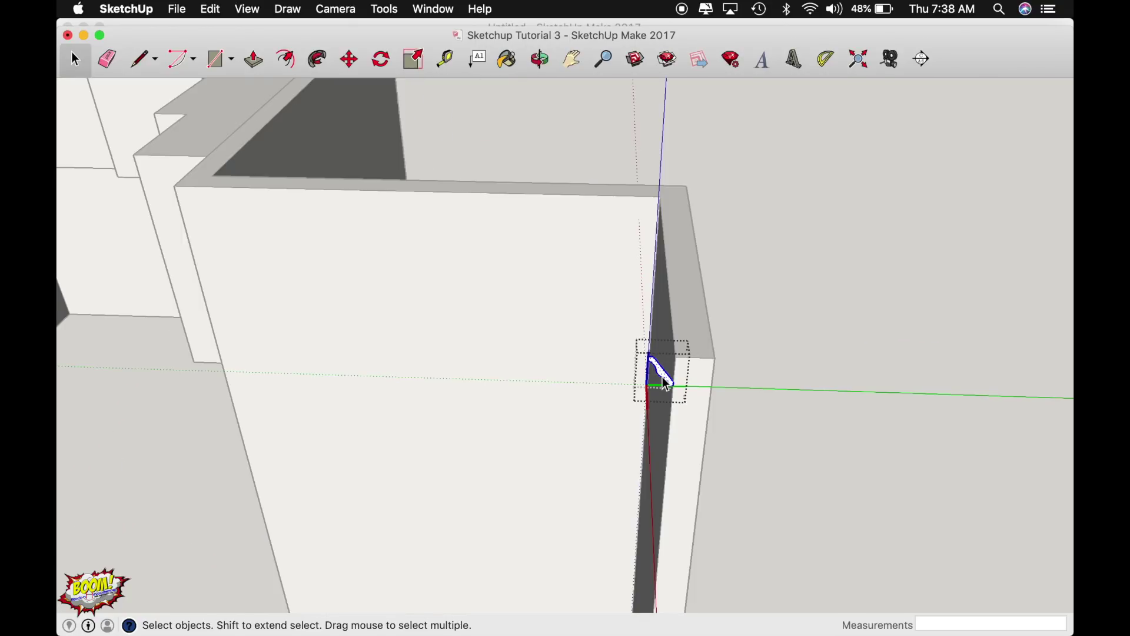
pyautogui.press('l')
pyautogui.press('o')
pyautogui.scroll(-6, 661, 374)
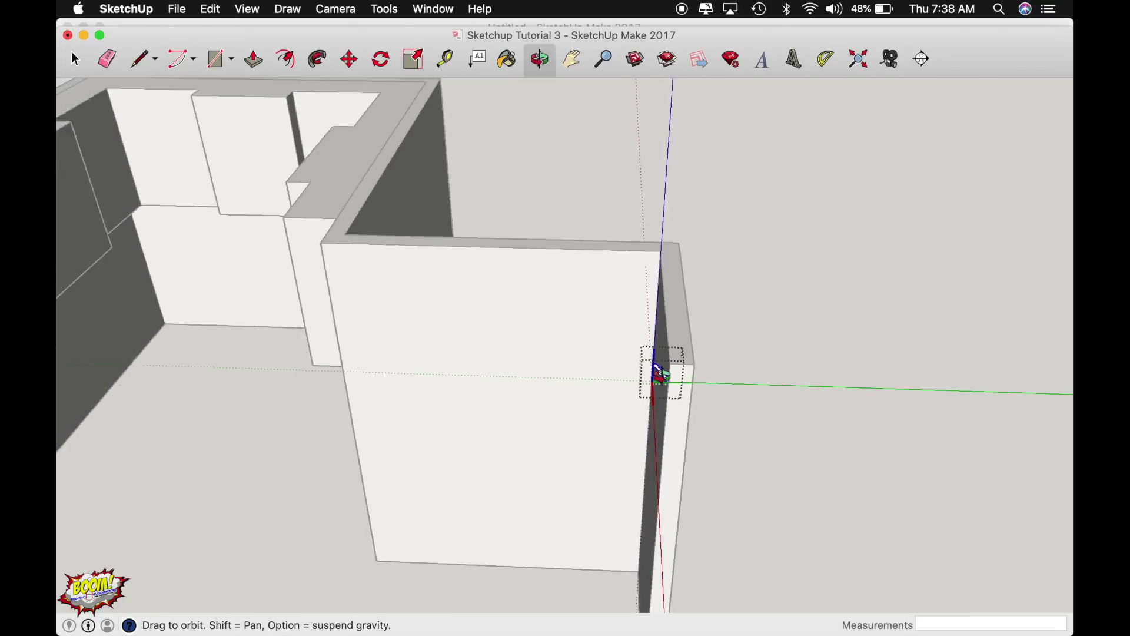
pyautogui.moveTo(661, 376); pyautogui.dragTo(888, 449)
pyautogui.keyDown('shift'); pyautogui.moveTo(730, 372); pyautogui.dragTo(799, 465); pyautogui.keyUp('shift')
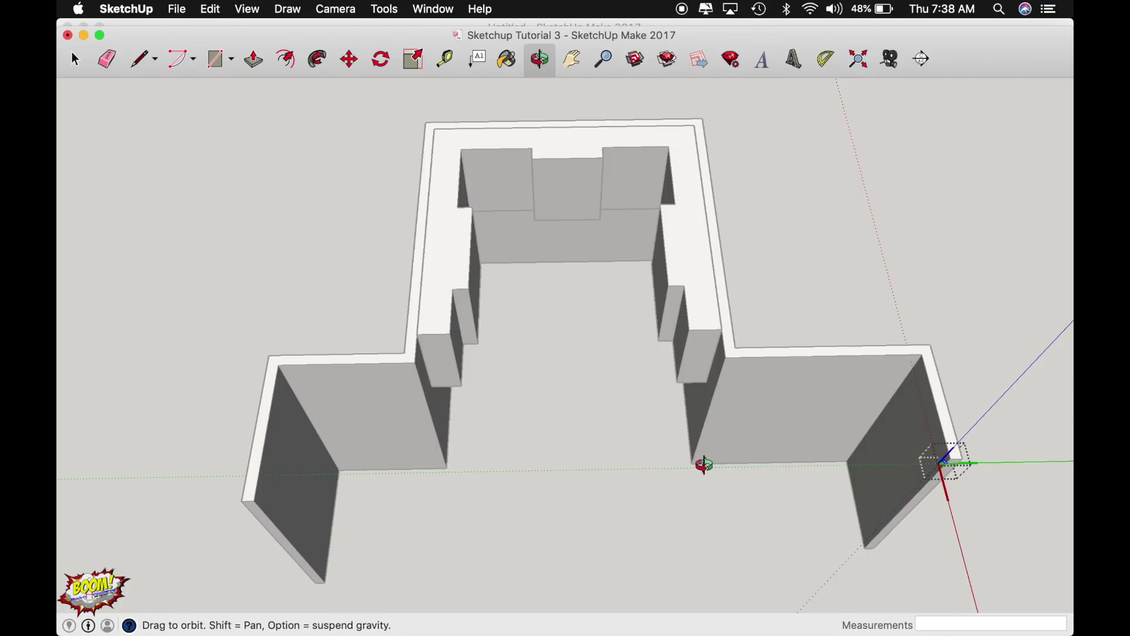
# Trace lines along the walls' top outer corners, ending at the lower-left corner.
pyautogui.press('l')
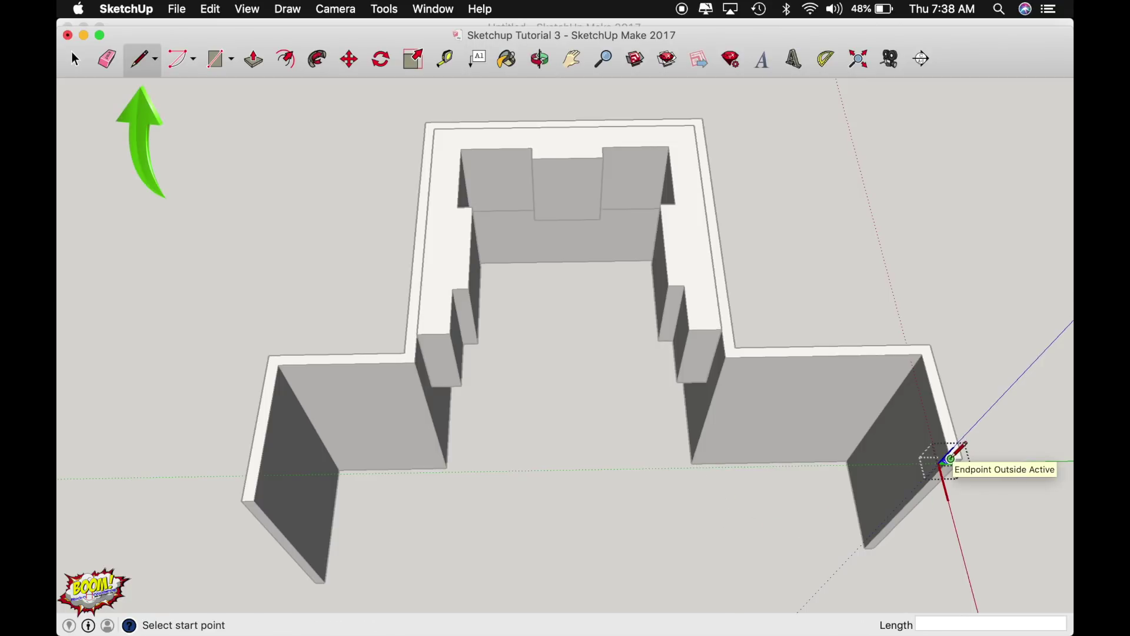
pyautogui.click(949, 460)
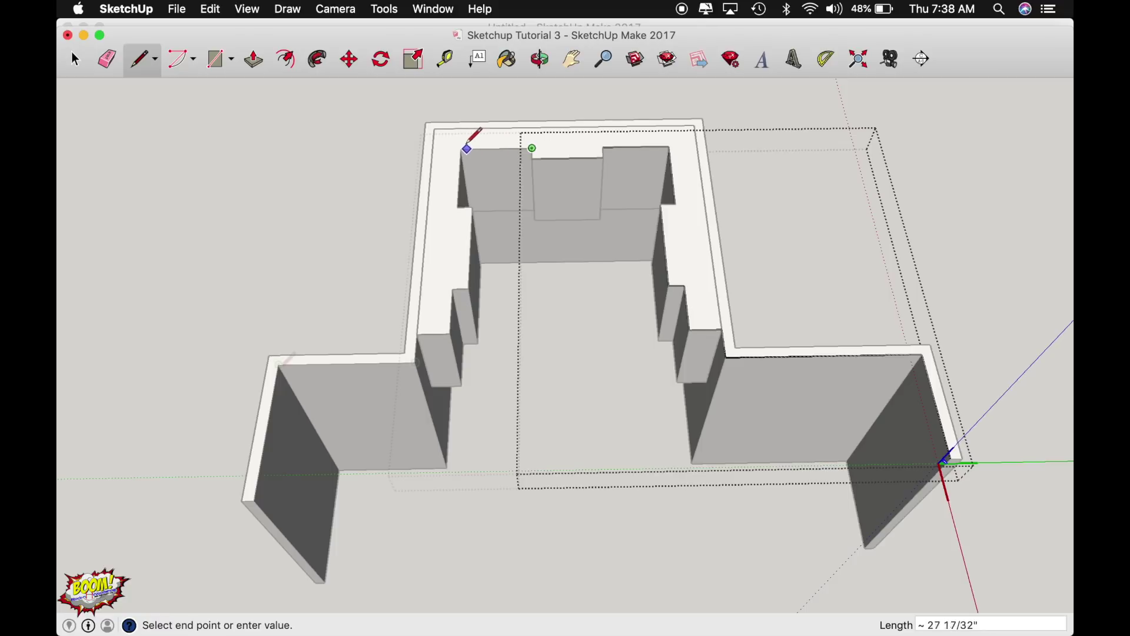
pyautogui.click(279, 365)
pyautogui.click(254, 500)
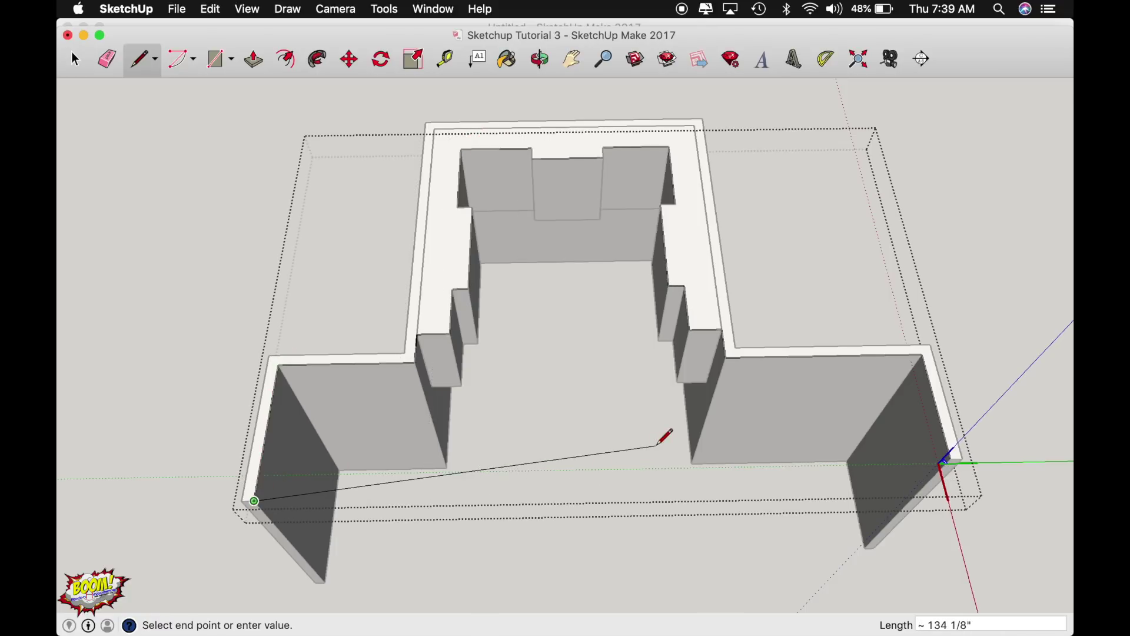
pyautogui.press('Escape')
# Select the new wall-top path and move it 3 5/8" down to the profile's bottom endpoint.
pyautogui.press('o')
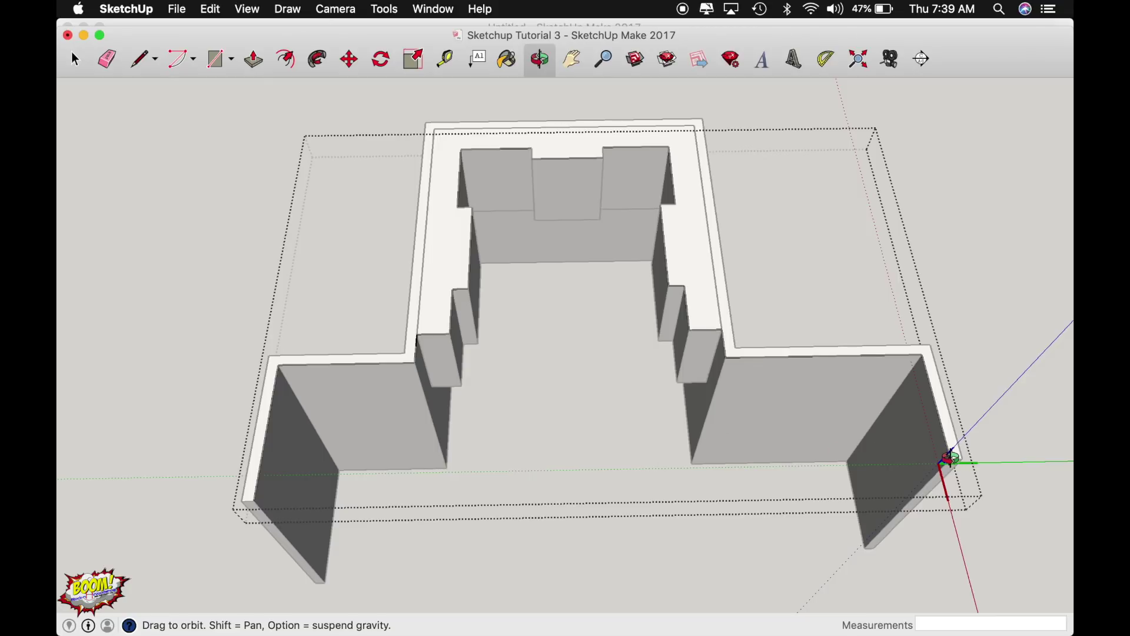
pyautogui.scroll(10, 949, 458)
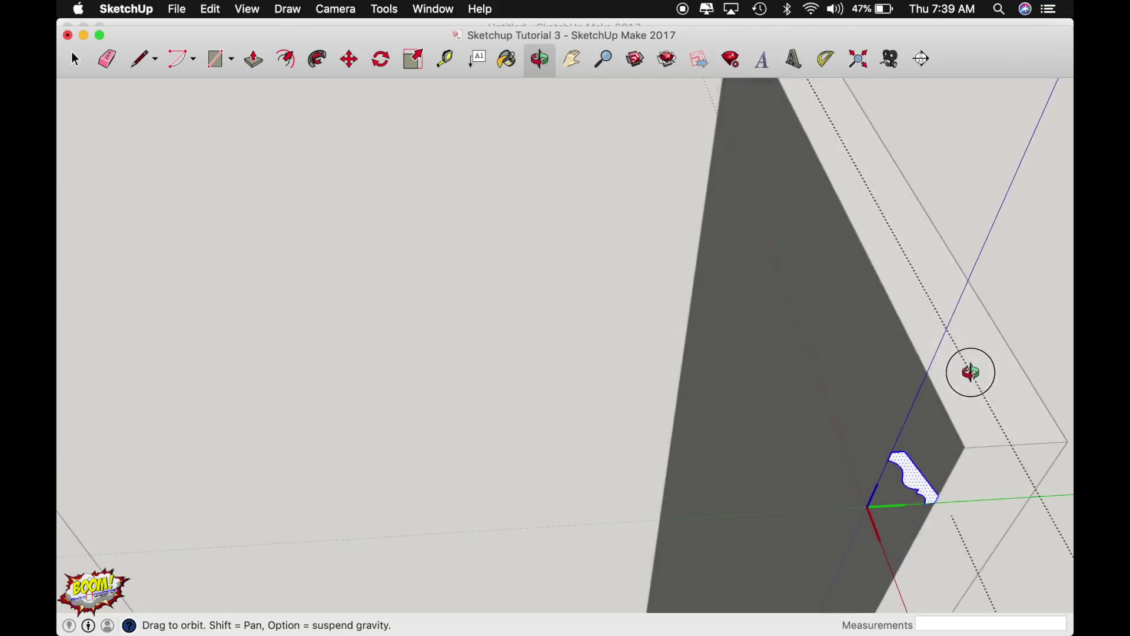
pyautogui.moveTo(971, 372)
pyautogui.mouseDown()
pyautogui.moveTo(983, 247)
pyautogui.moveTo(955, 382)
pyautogui.mouseUp()
pyautogui.scroll(3, 920, 473)
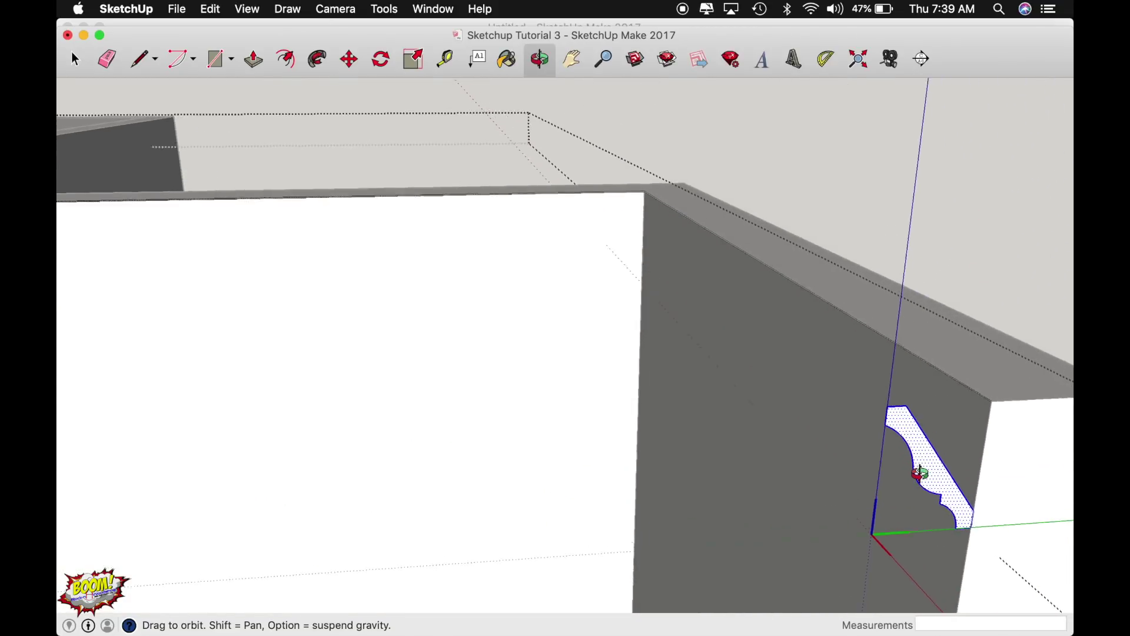
pyautogui.moveTo(921, 466); pyautogui.dragTo(777, 511)
pyautogui.press('space')
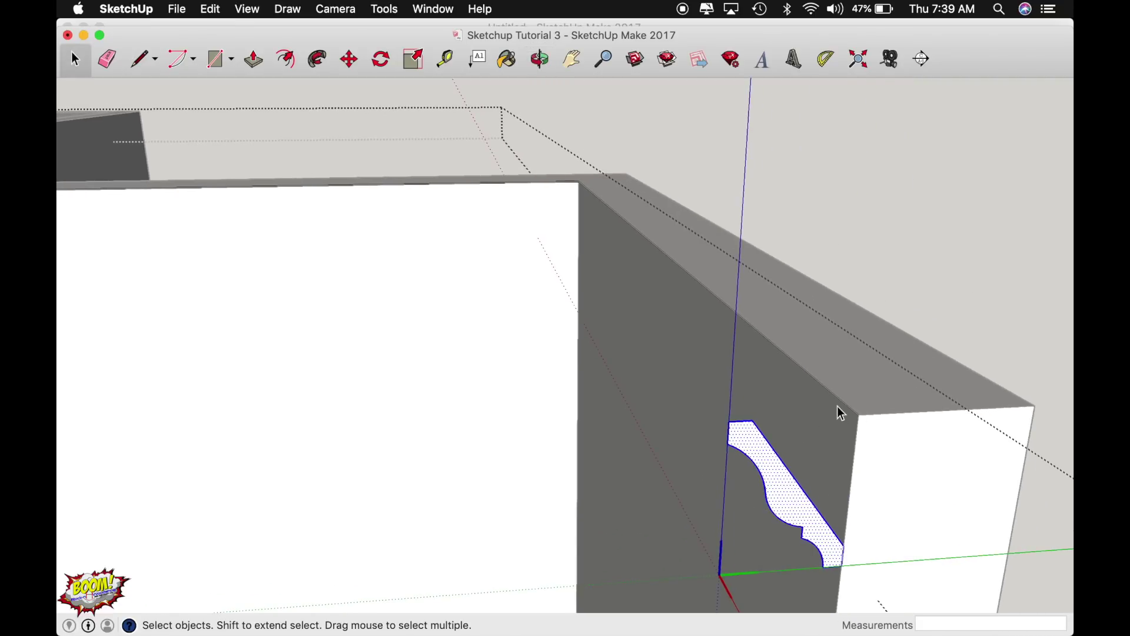
pyautogui.click(835, 397)
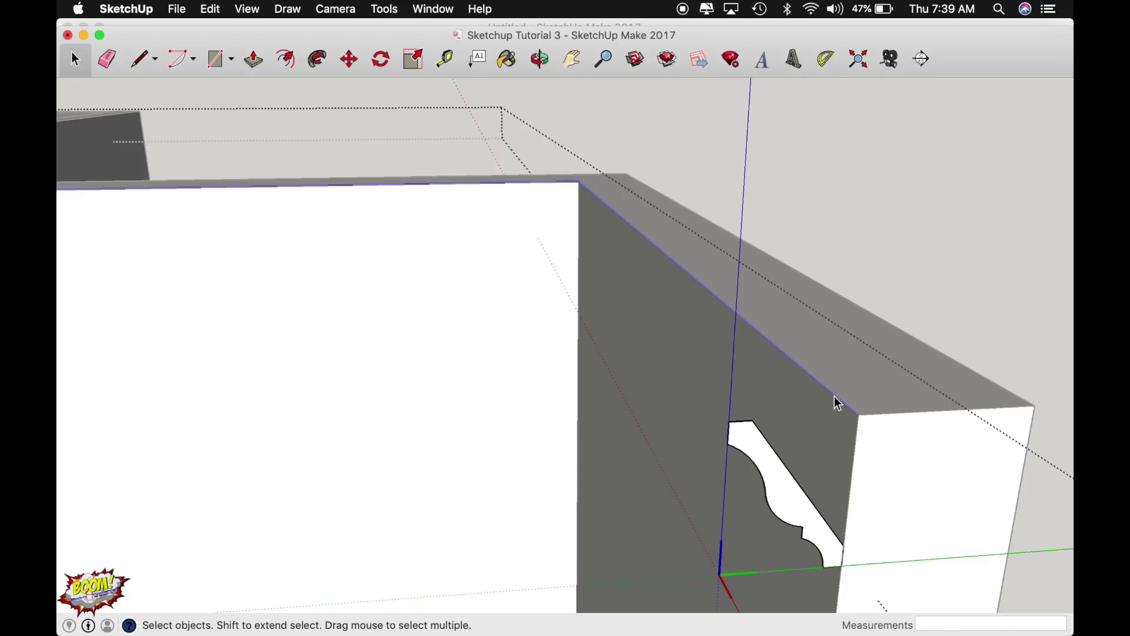
pyautogui.press('m')
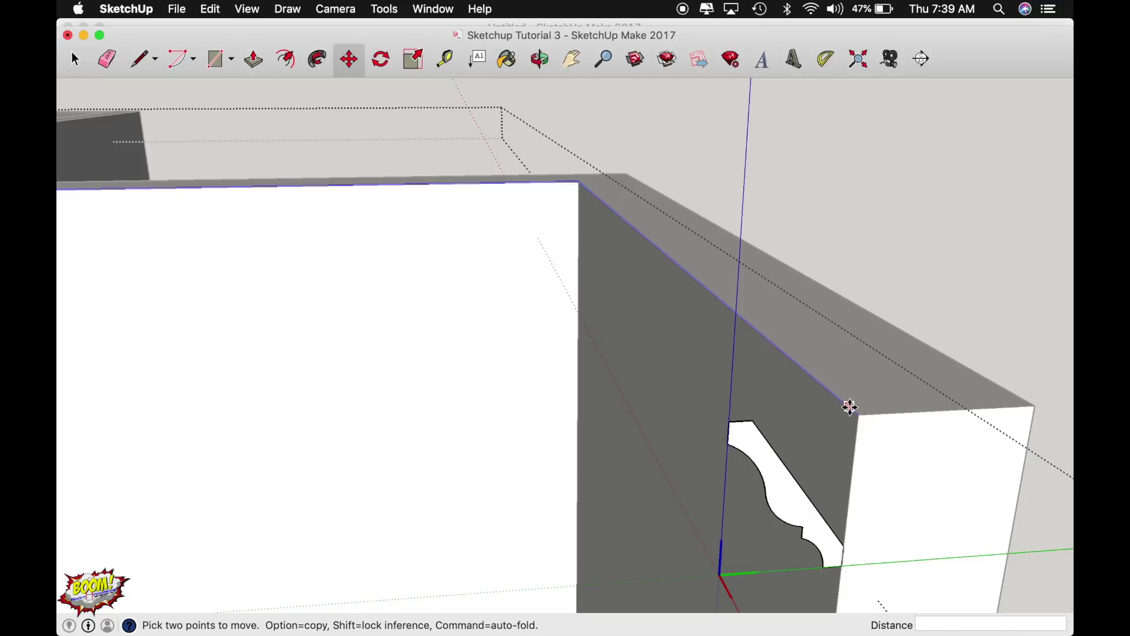
pyautogui.click(859, 416)
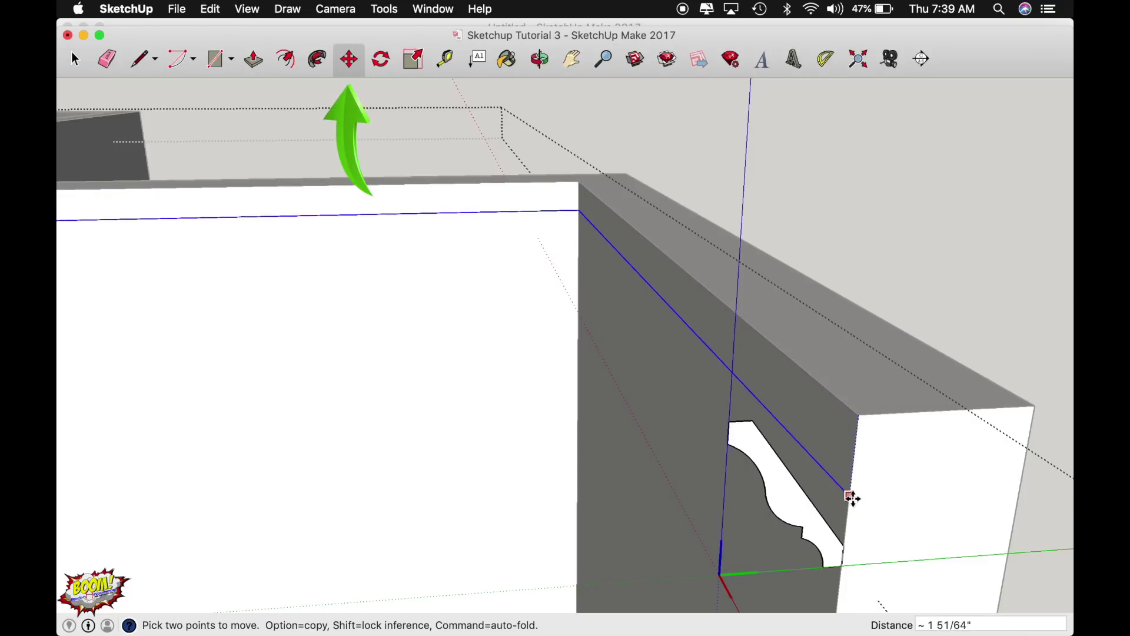
pyautogui.click(843, 567)
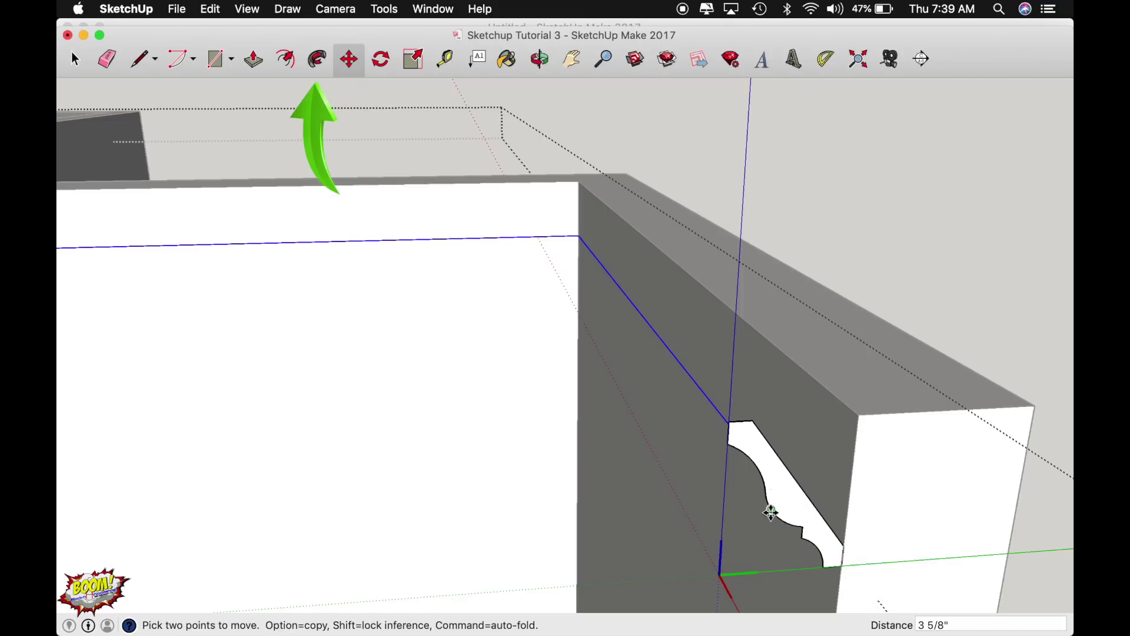
# Sweep the crown profile along the new path with Follow Me, then inspect the cabinet-top molding.
pyautogui.press('f')
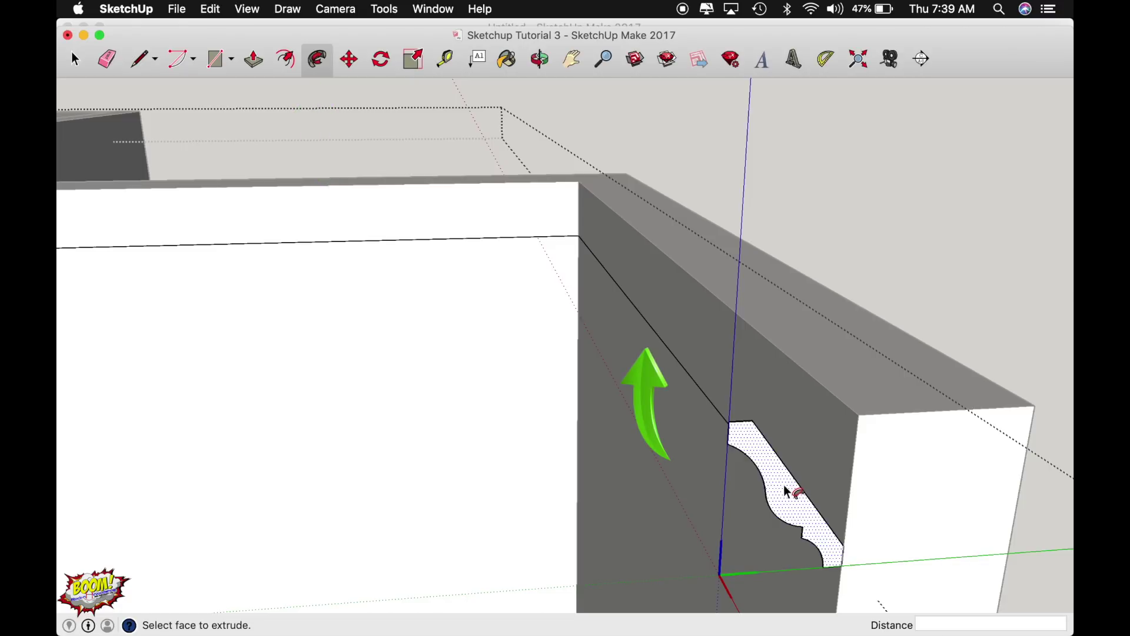
pyautogui.click(782, 485)
pyautogui.moveTo(782, 485); pyautogui.dragTo(785, 485, button='middle')
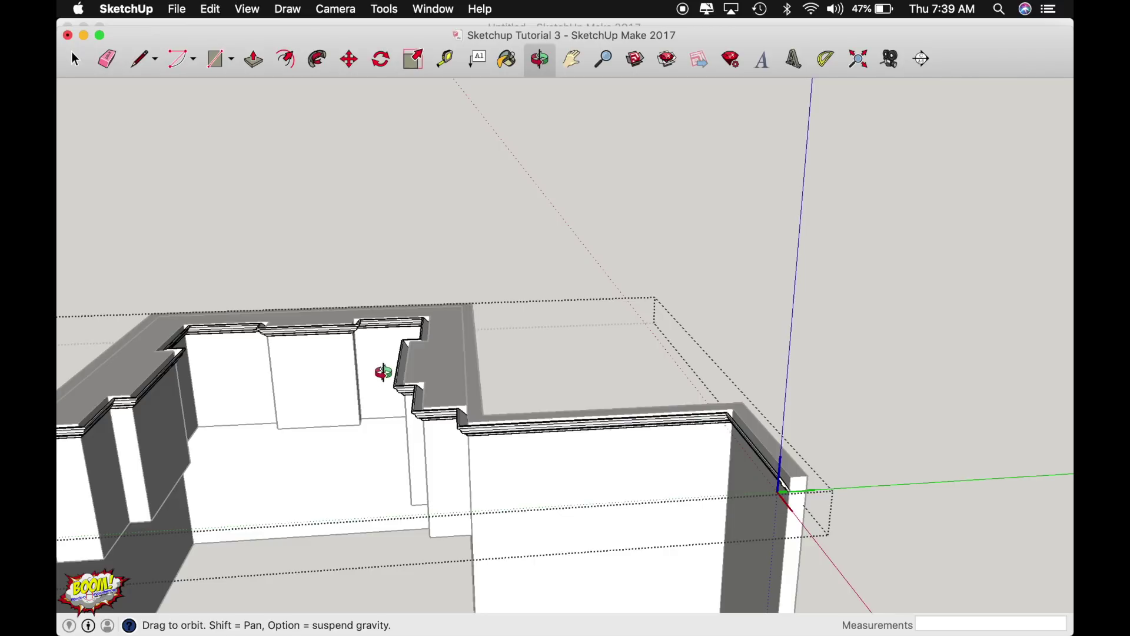
pyautogui.moveTo(383, 372); pyautogui.dragTo(475, 290, button='middle')
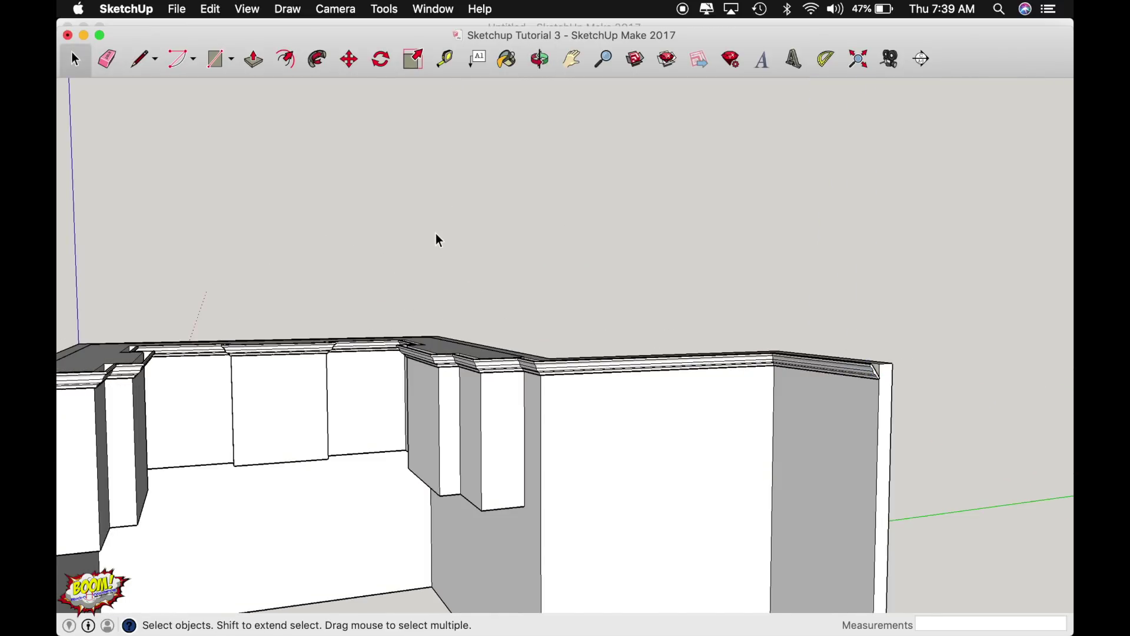
pyautogui.moveTo(438, 240); pyautogui.dragTo(398, 117, button='middle')
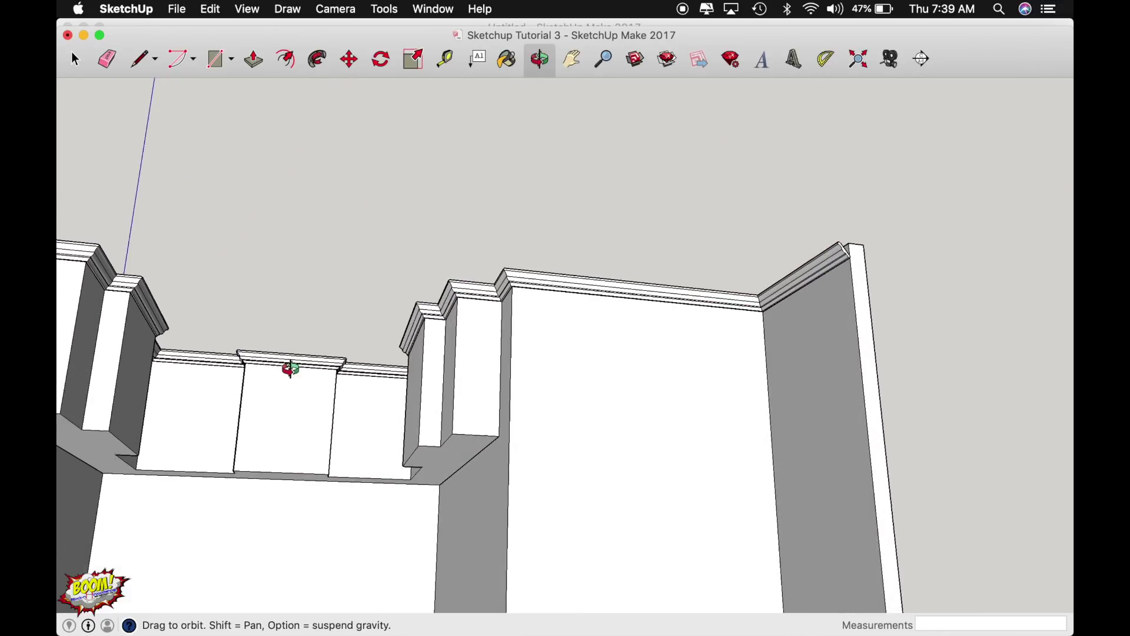
pyautogui.moveTo(290, 369); pyautogui.dragTo(601, 430, button='middle')
pyautogui.scroll(-3, 591, 370)
pyautogui.moveTo(640, 353); pyautogui.dragTo(675, 399, button='middle')
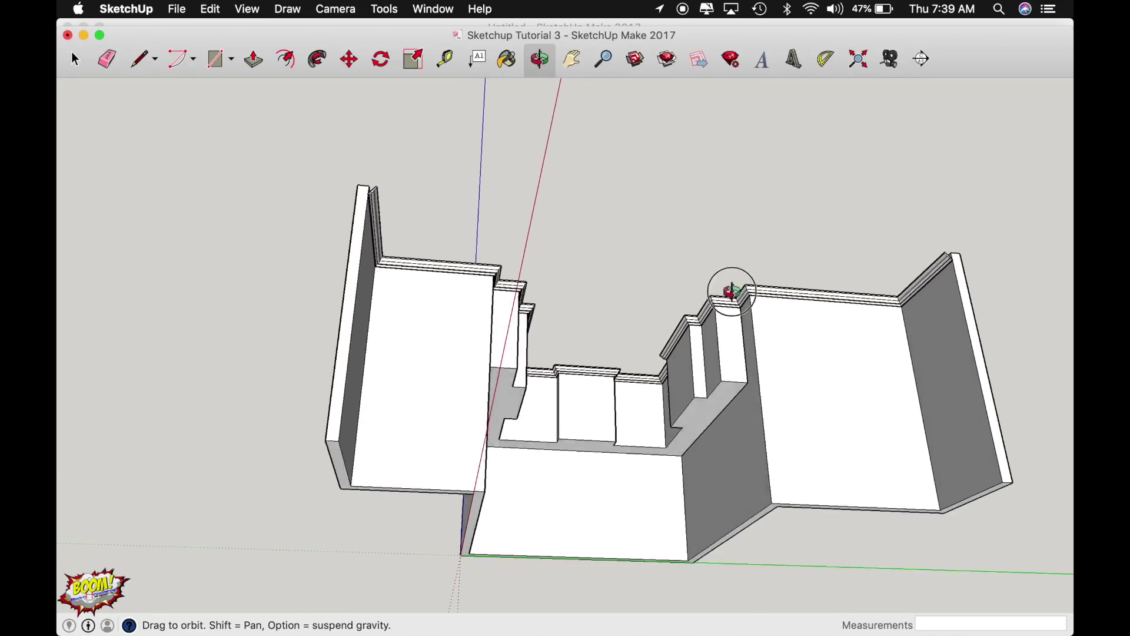